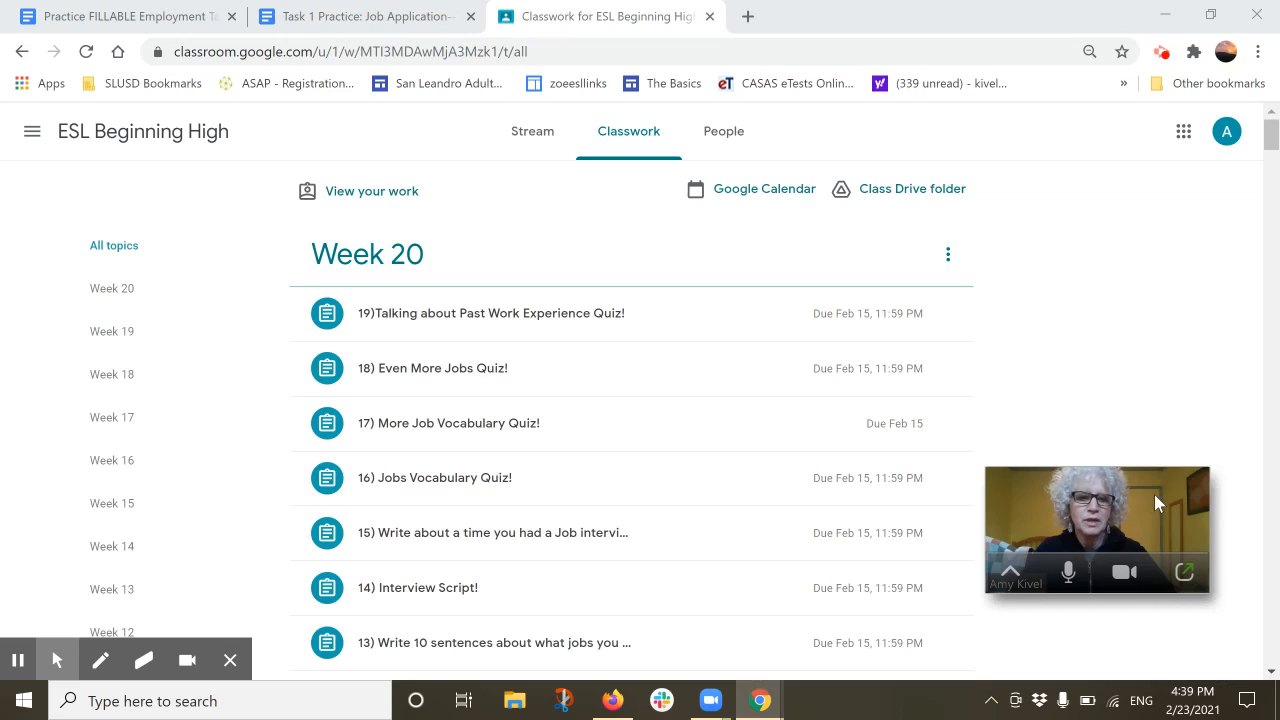
Reposition the floating meeting video beside the Week 20 list, then lower and out of the way
drag(1074, 504, 1138, 572)
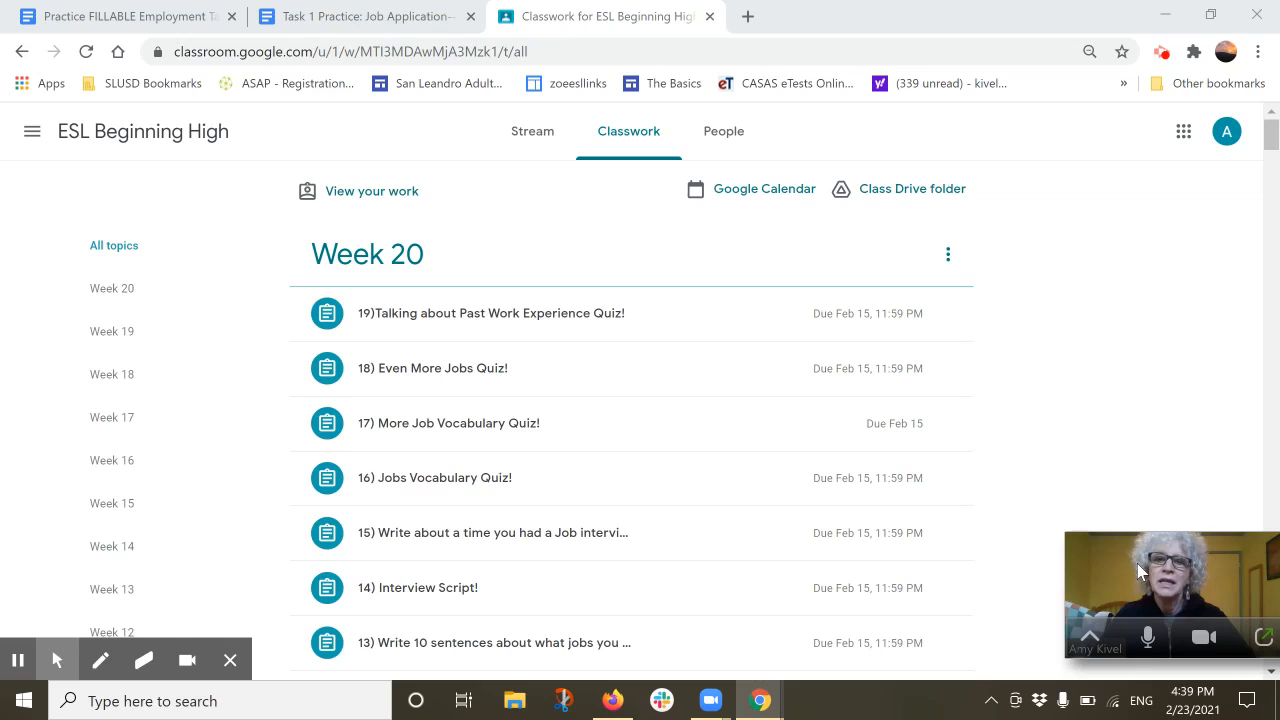
drag(1137, 563, 1050, 283)
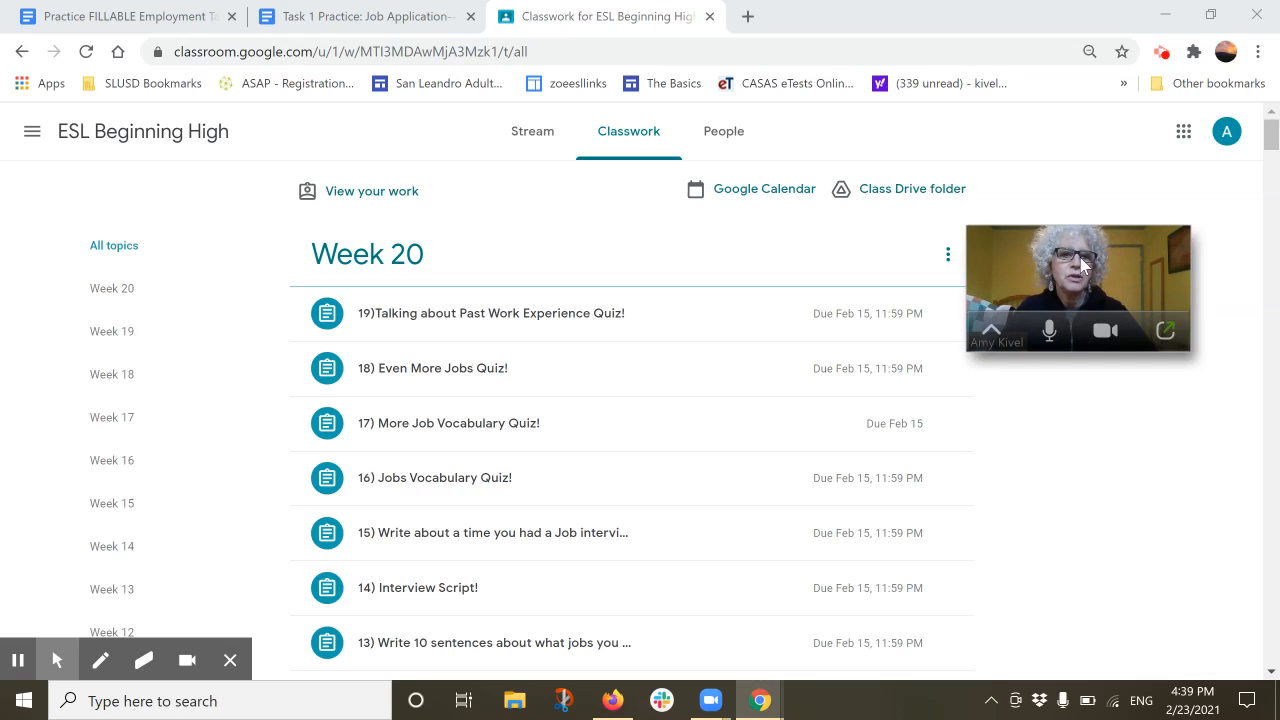
click(1167, 338)
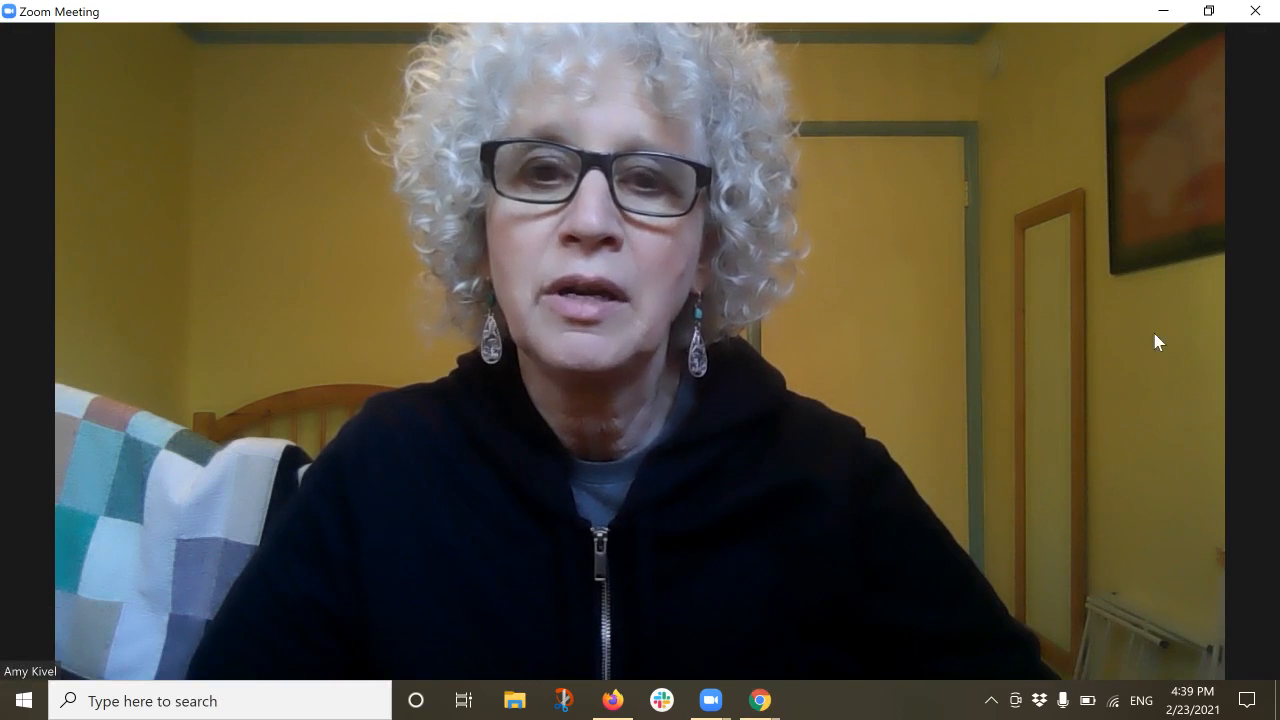
mouse_move(1085, 345)
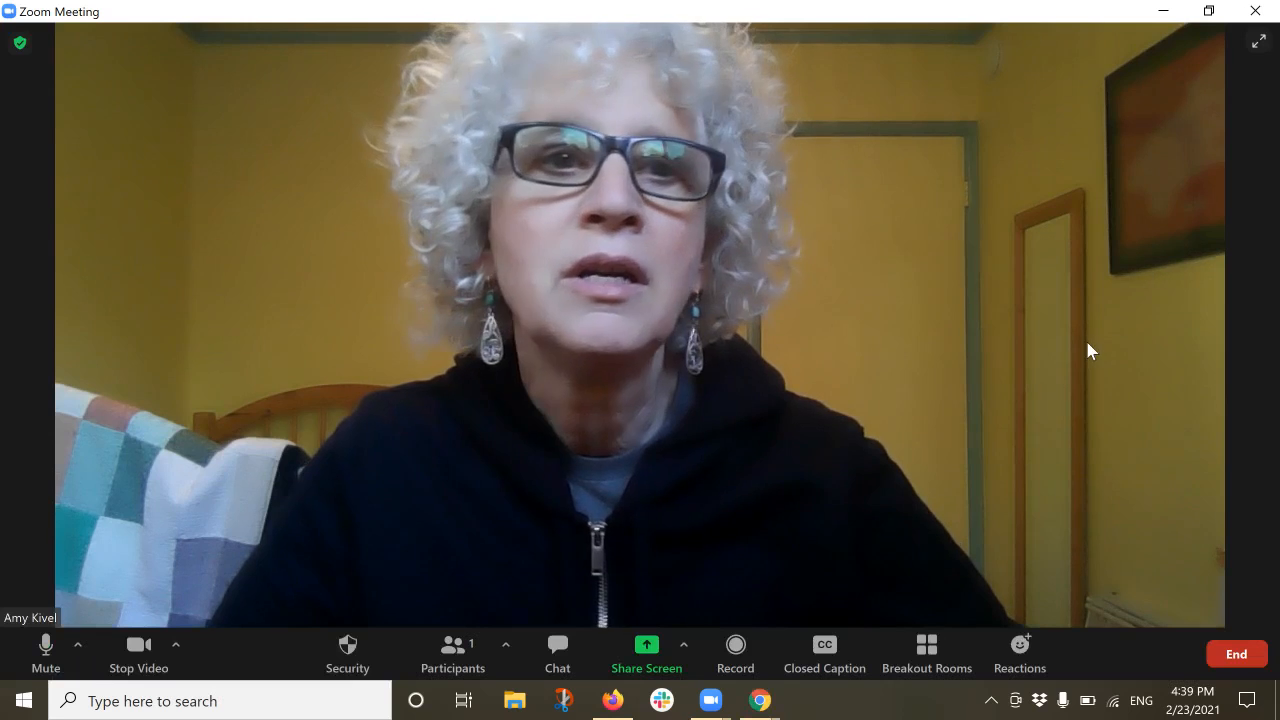
click(1163, 12)
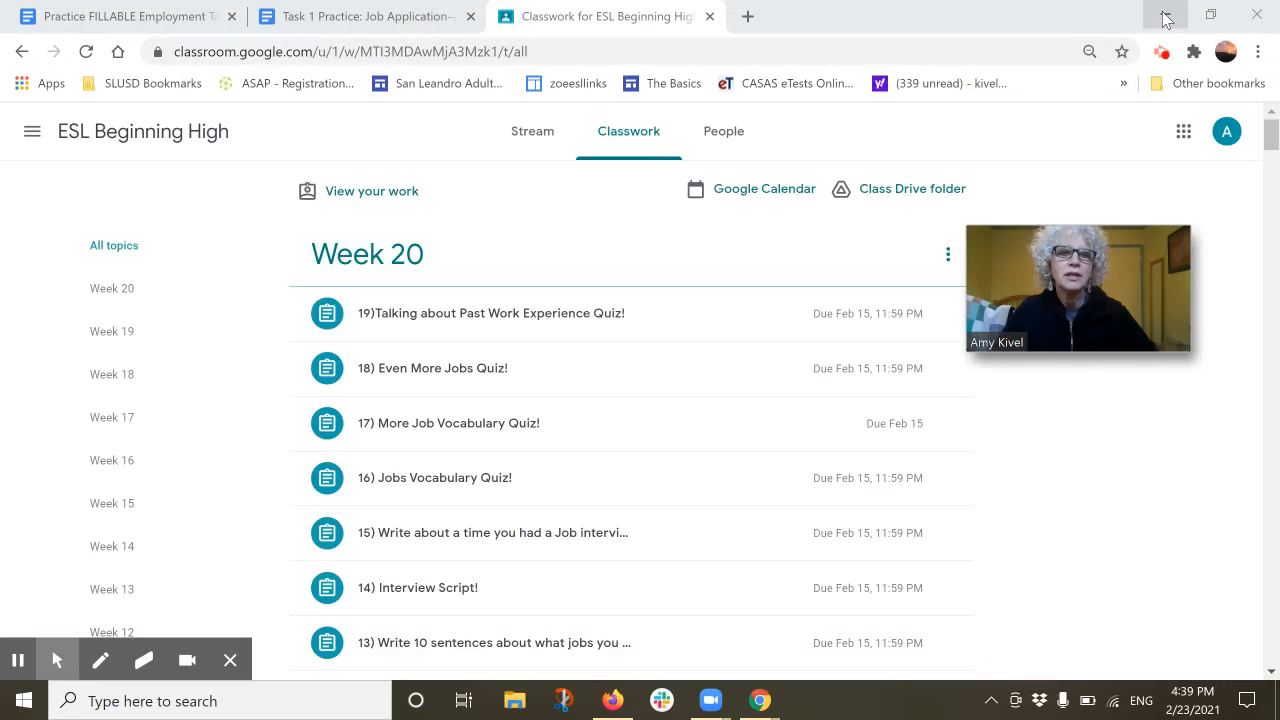
drag(1072, 287, 1138, 542)
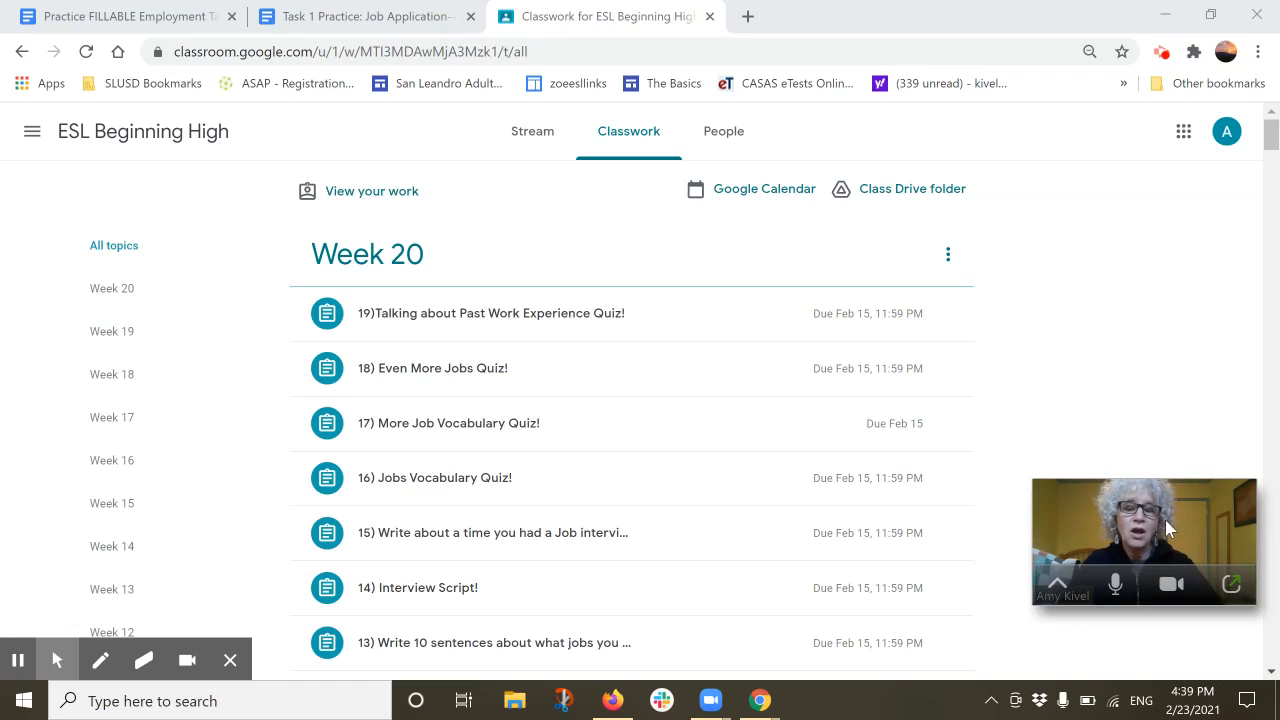
drag(1165, 519, 1173, 553)
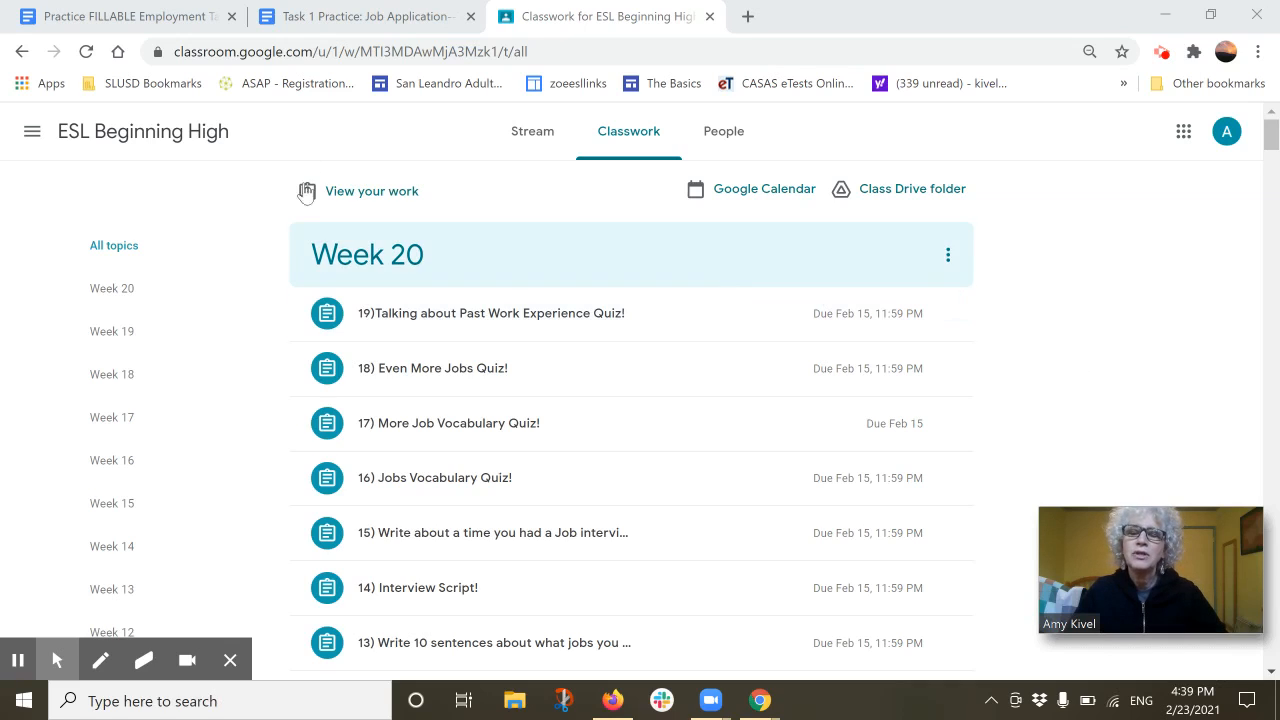
Close the Classroom page and switch to the Practice FILLABLE Employment Task 1 Application form
click(580, 18)
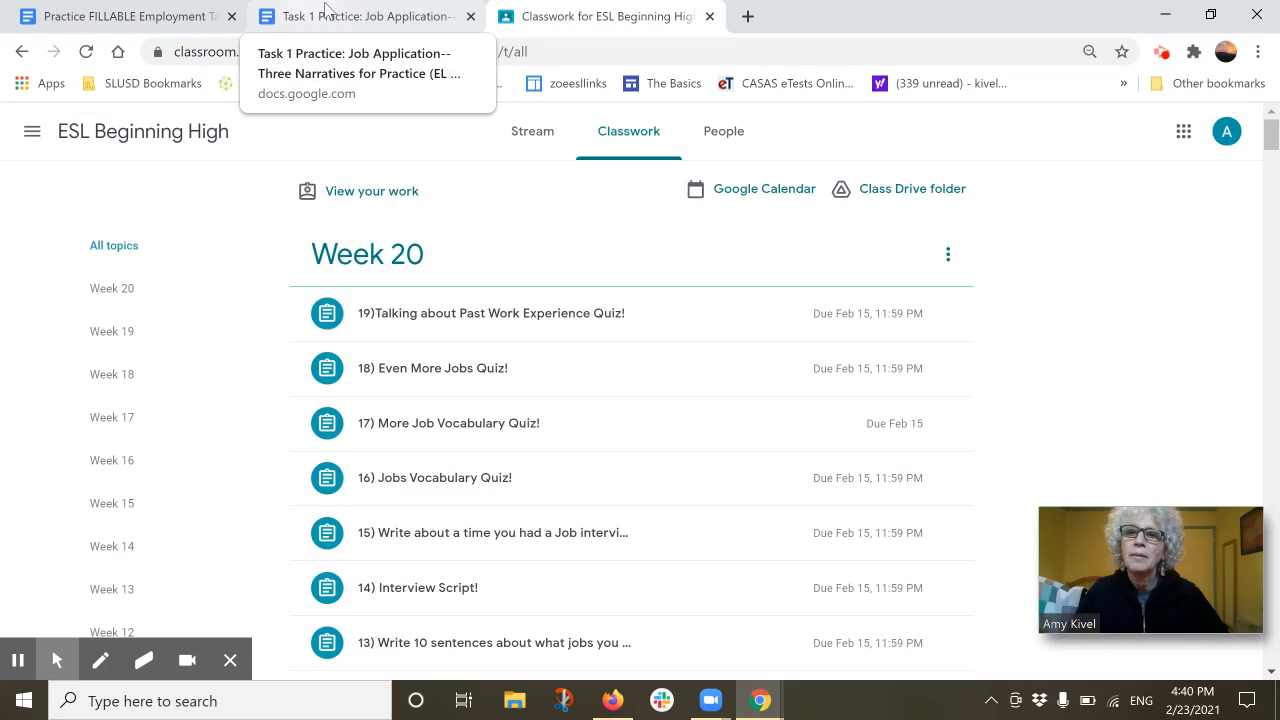
click(709, 18)
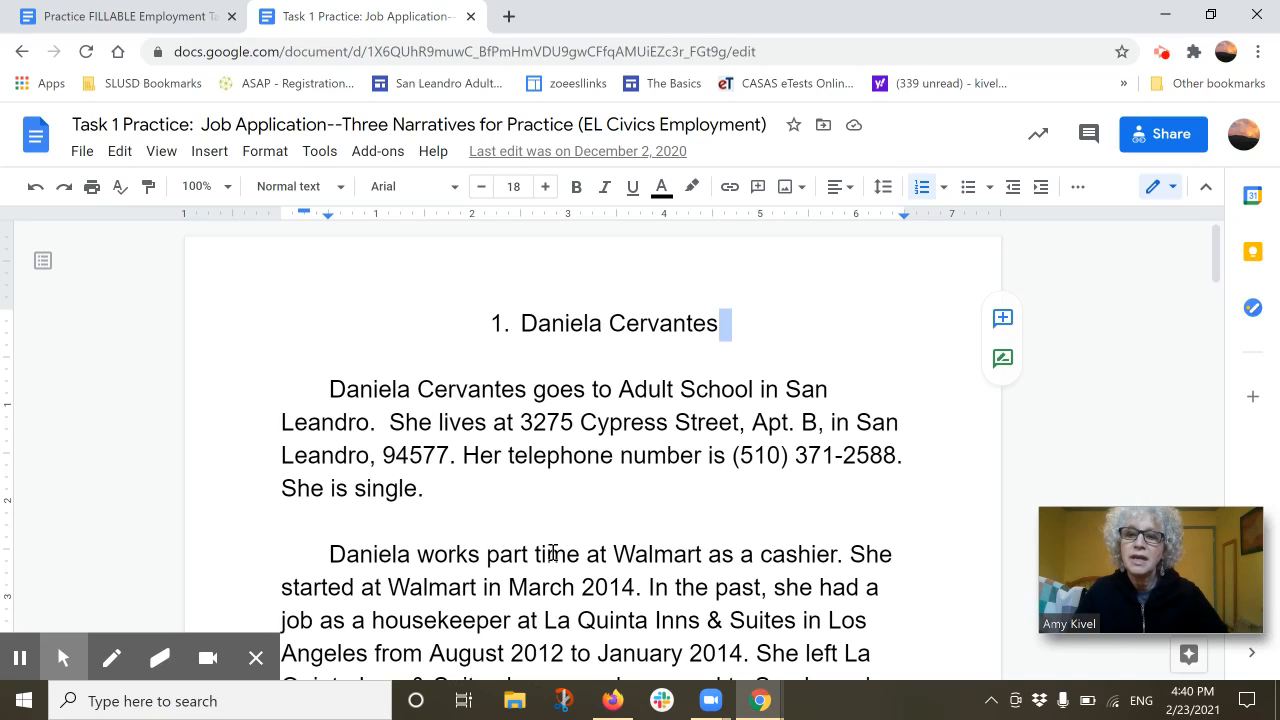
click(127, 14)
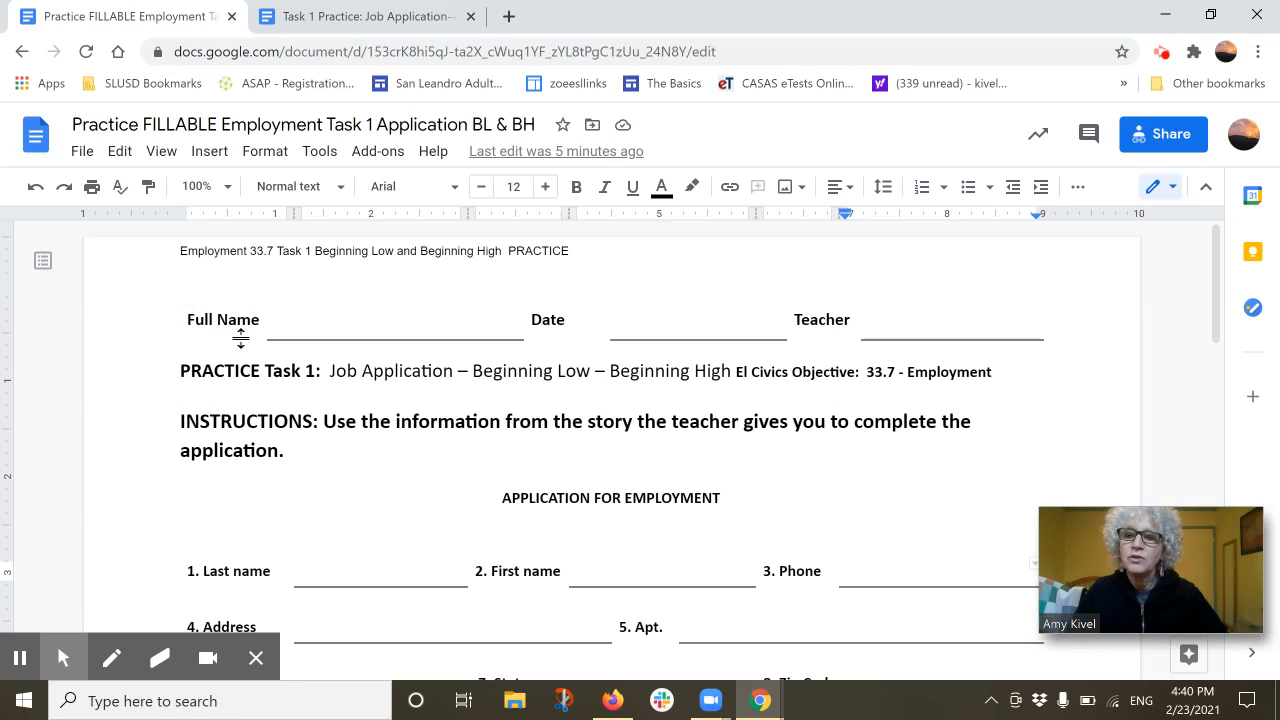
Fill the header with the student's full name, date 2/23/21 and the teacher's name
click(303, 322)
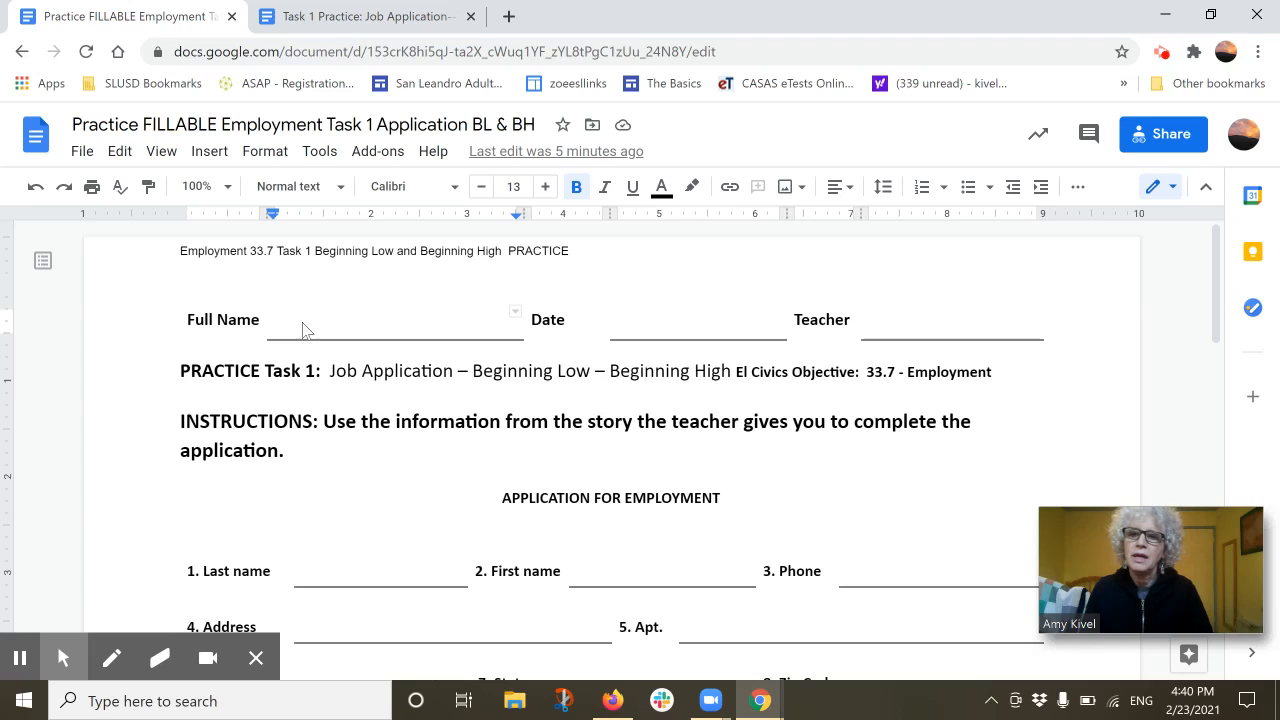
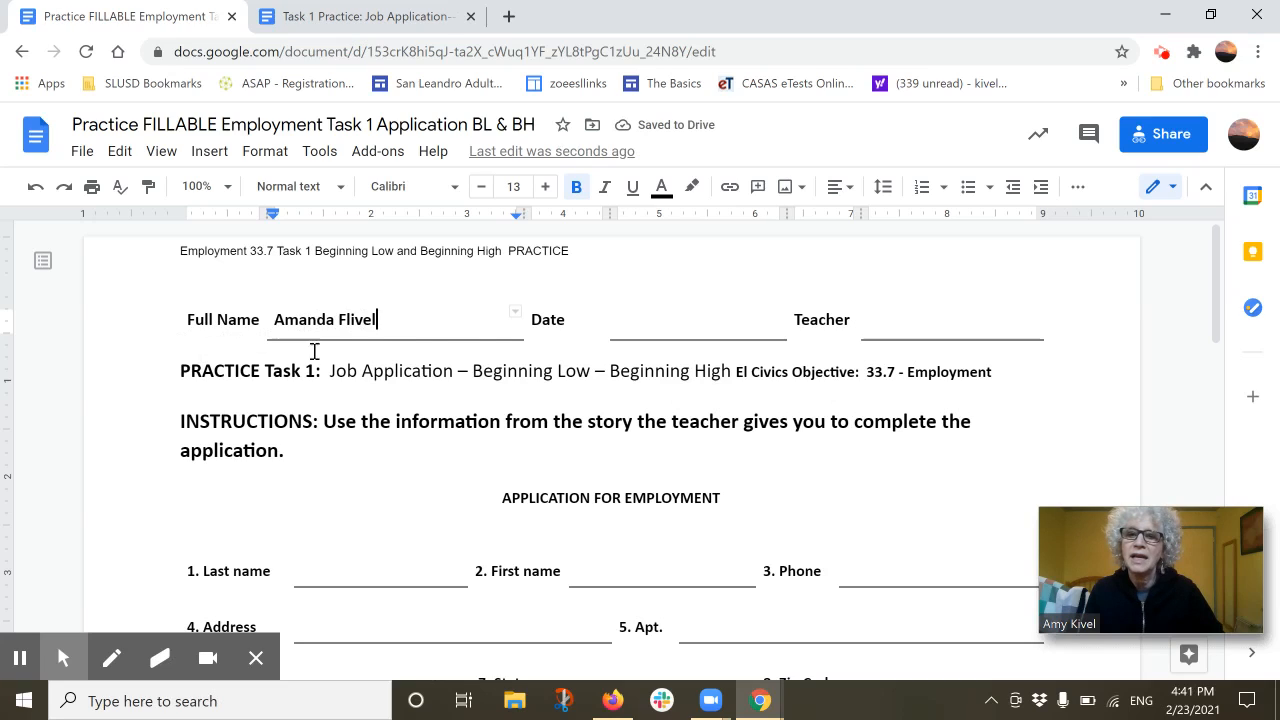
click(634, 332)
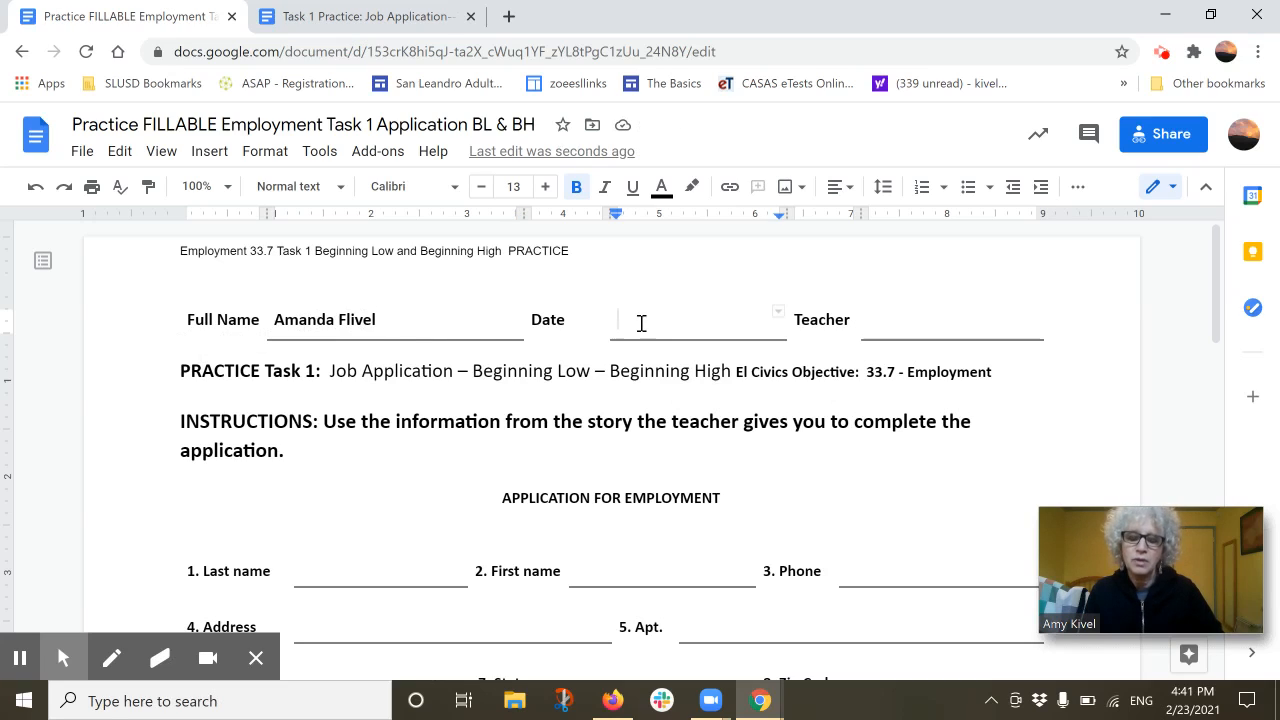
text(2/23/21)
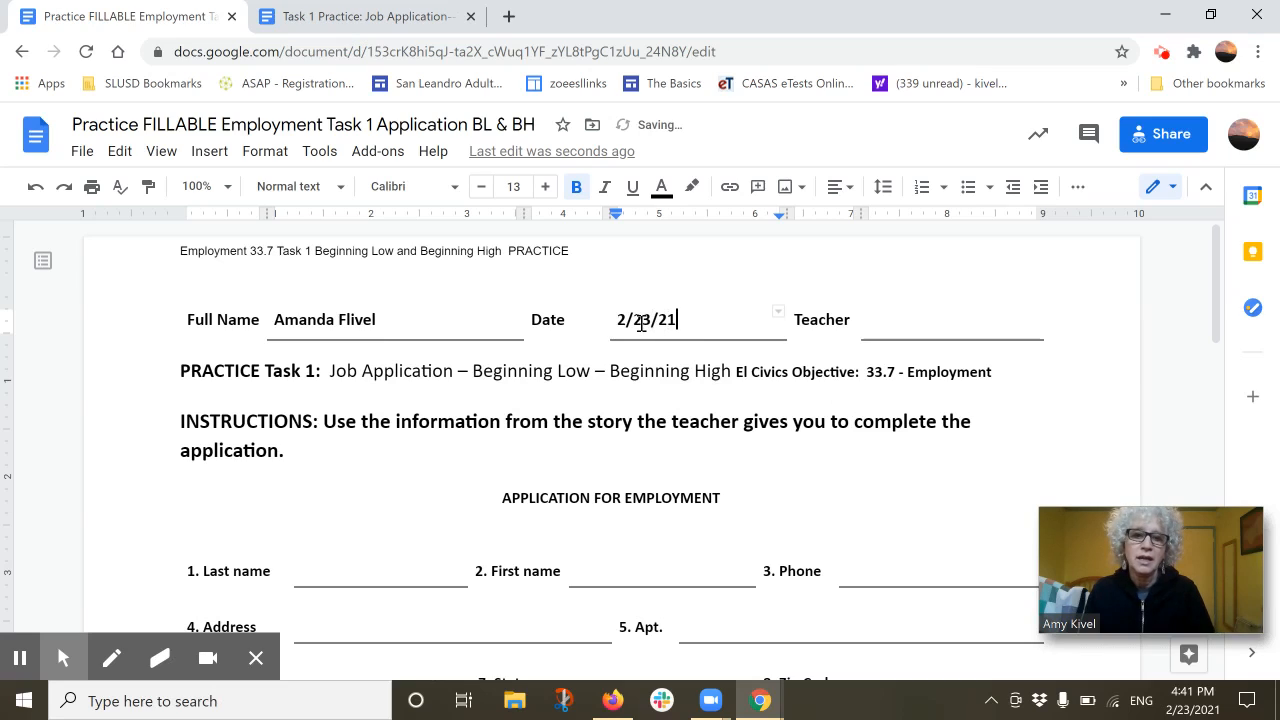
key(Tab)
click(896, 324)
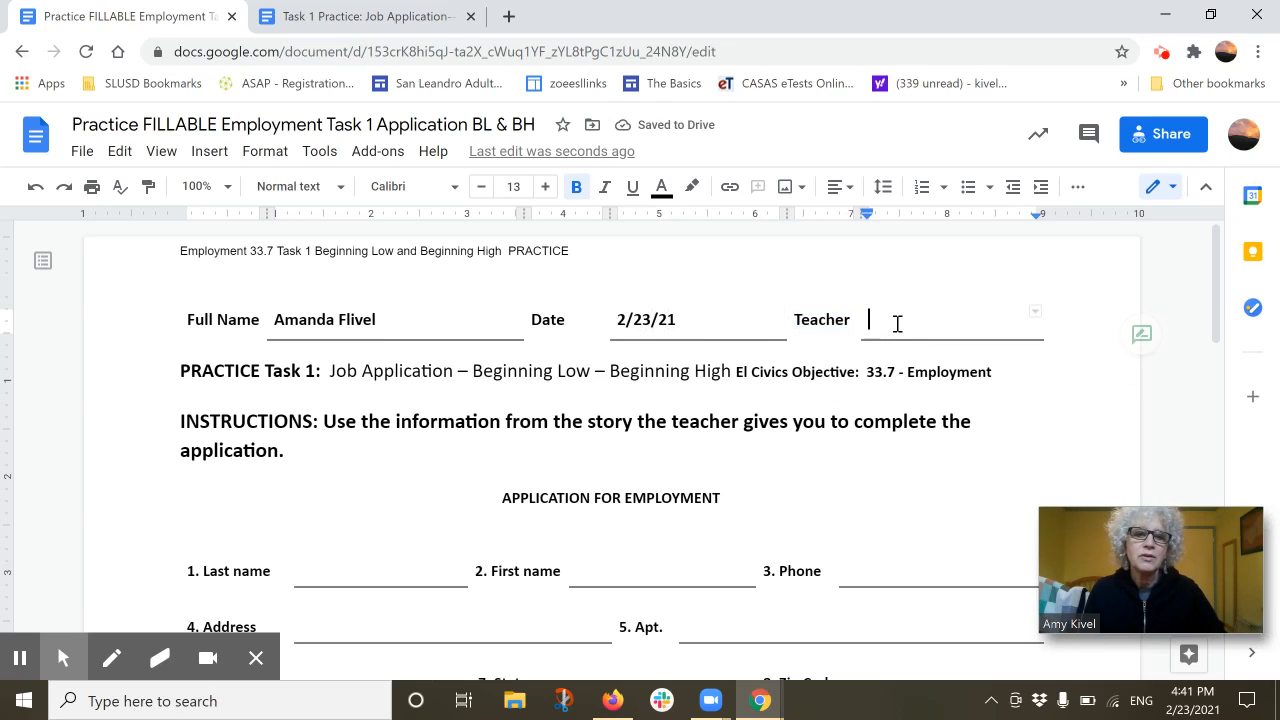
text(Luisa)
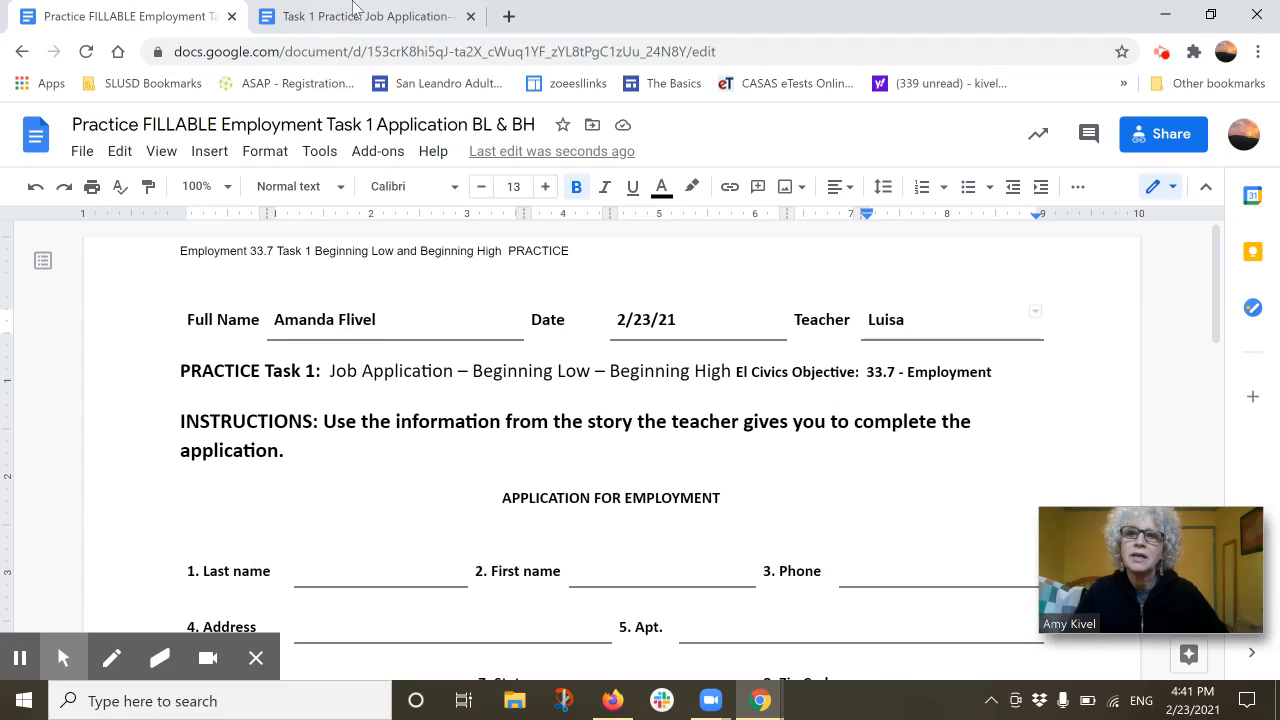
click(317, 16)
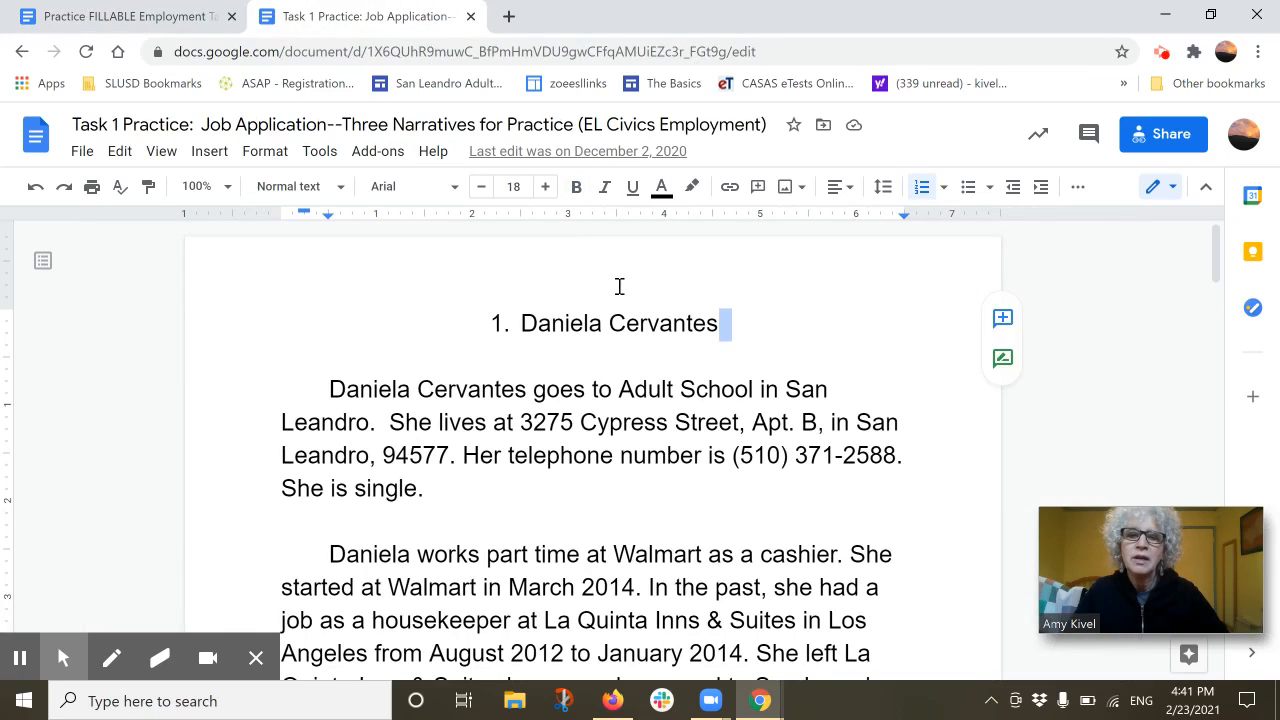
scroll(795, 300, down, 1)
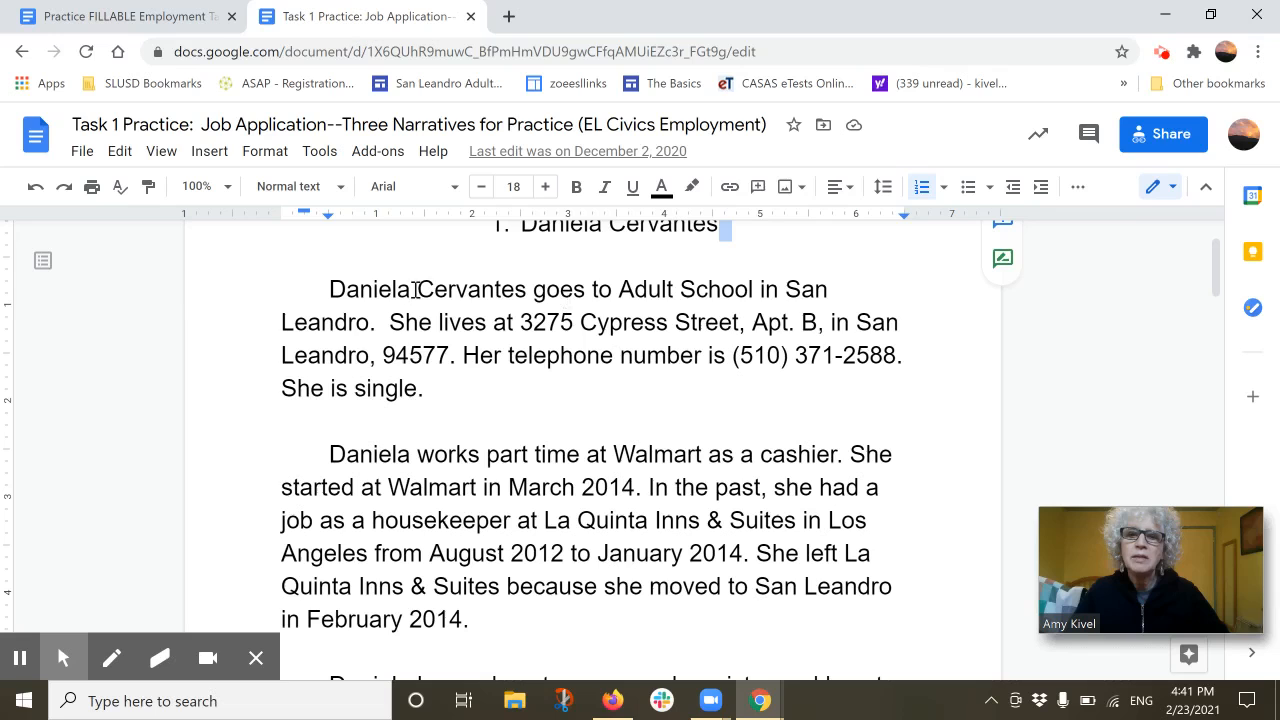
scroll(545, 487, down, 2)
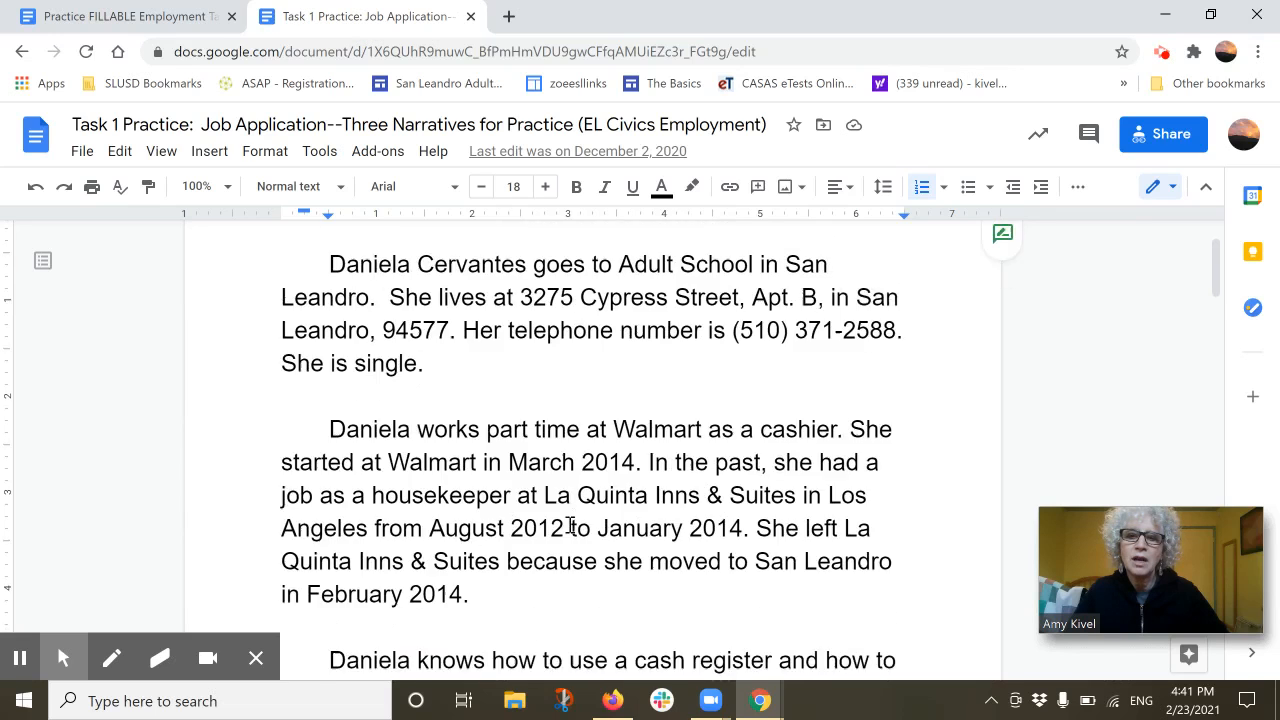
scroll(569, 523, up, 3)
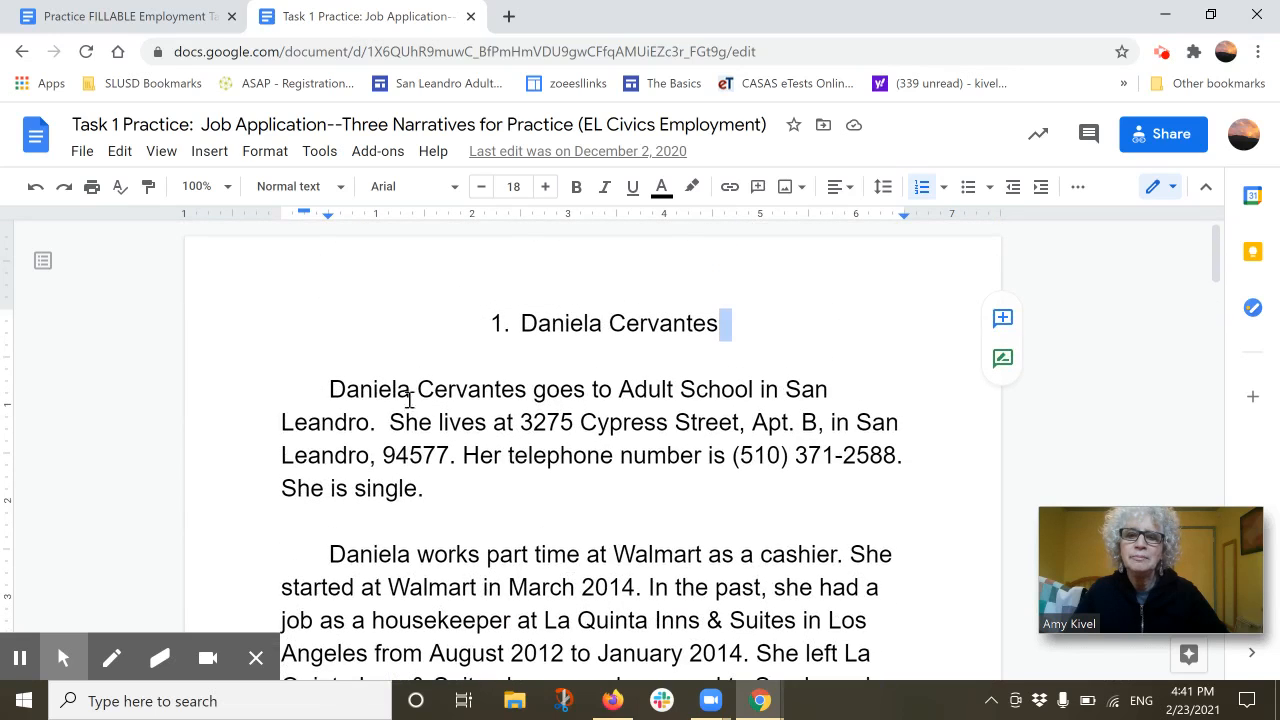
scroll(451, 427, down, 3)
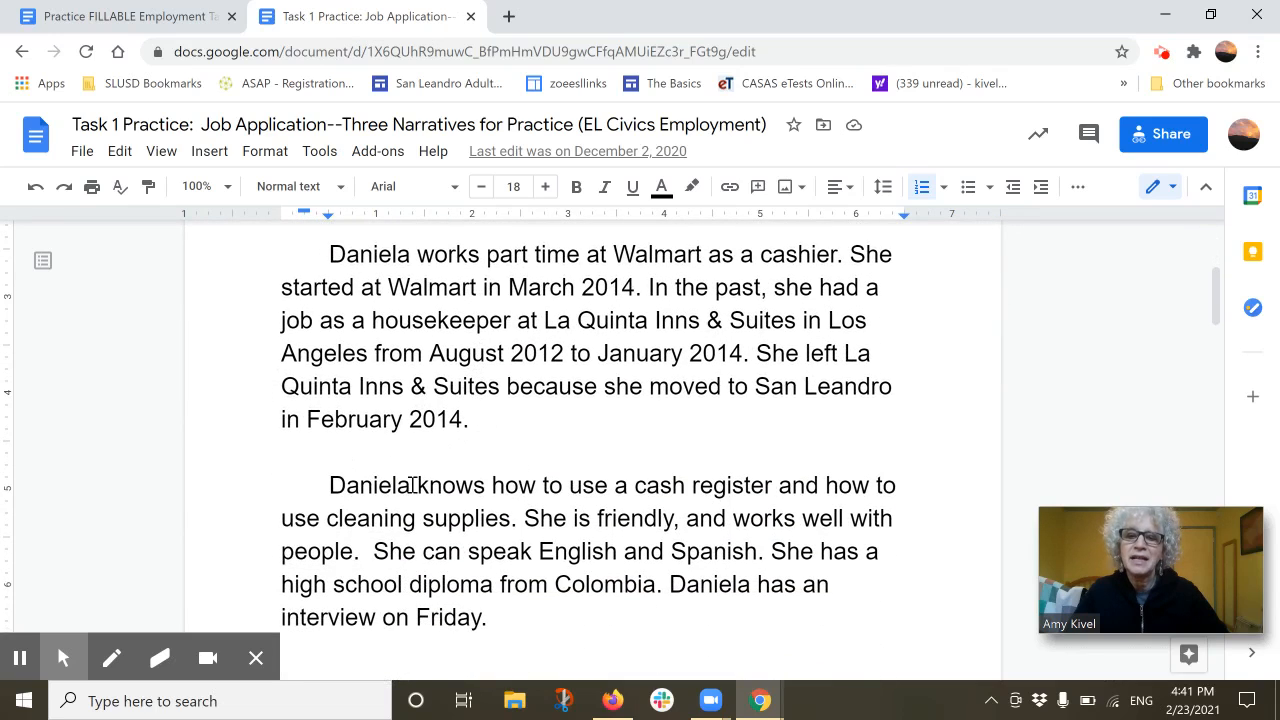
scroll(545, 470, up, 2)
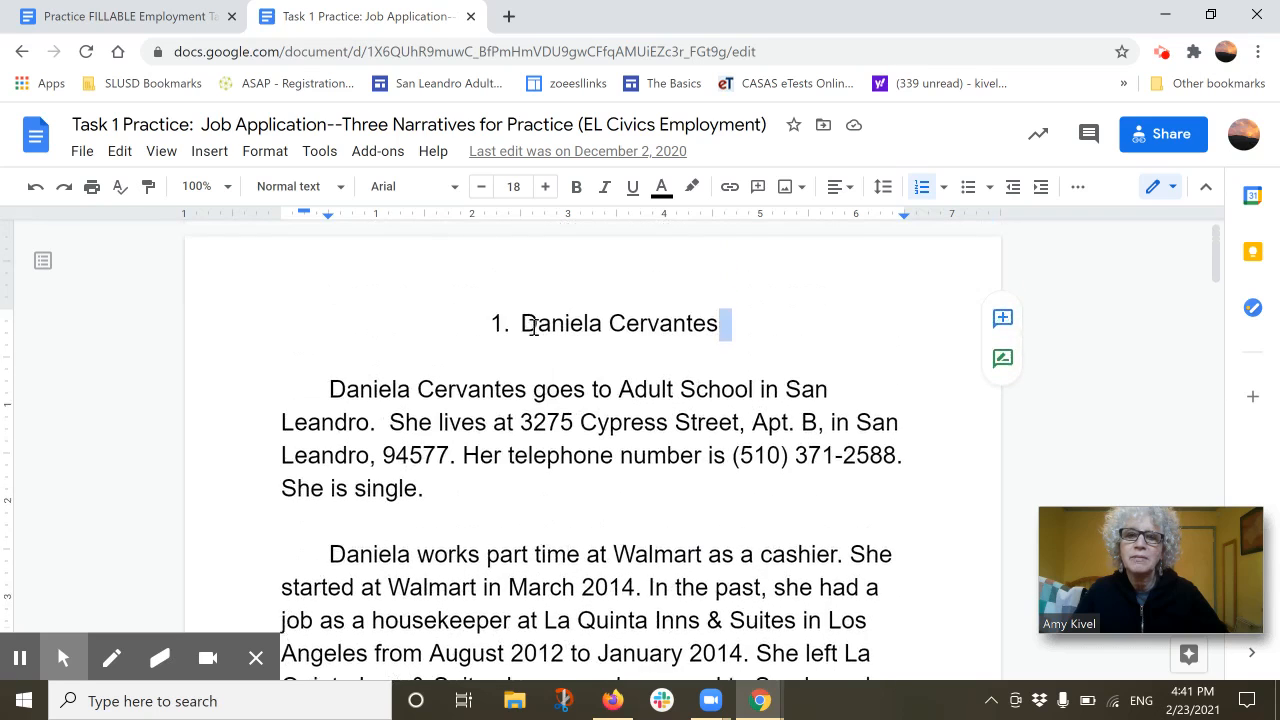
scroll(603, 330, up, 1)
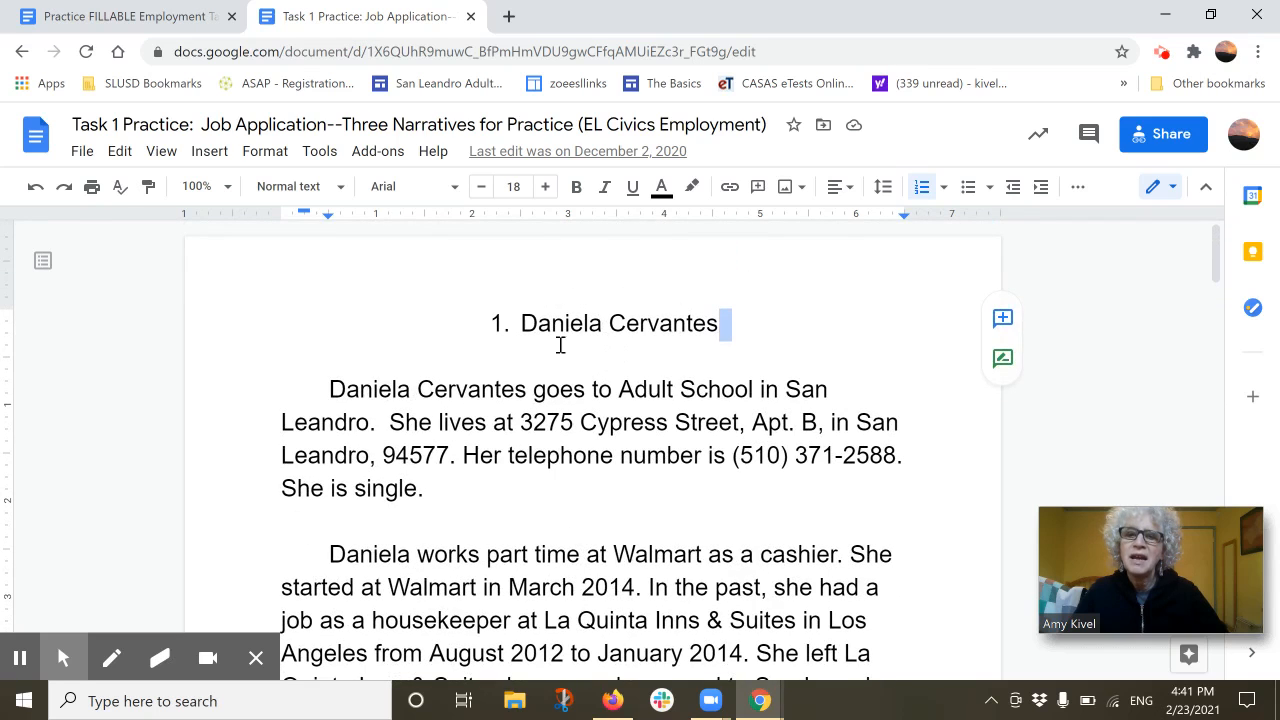
click(116, 17)
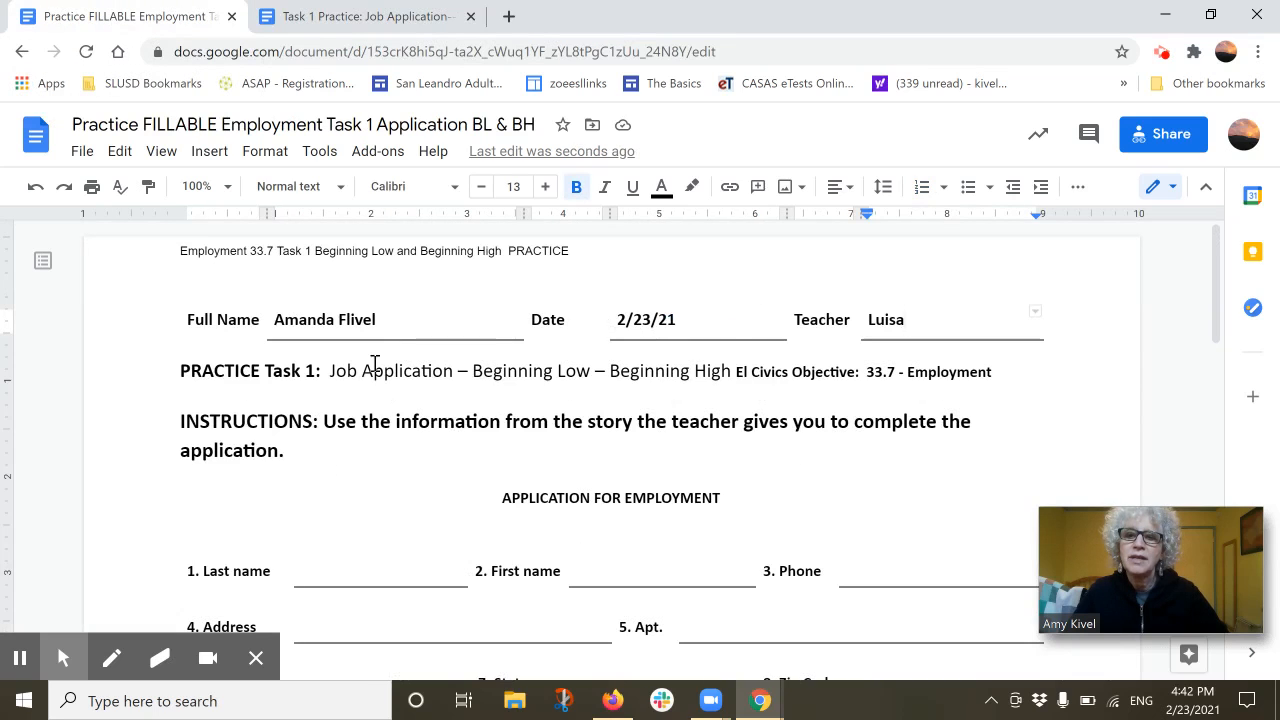
scroll(372, 352, down, 2)
scroll(371, 352, down, 1)
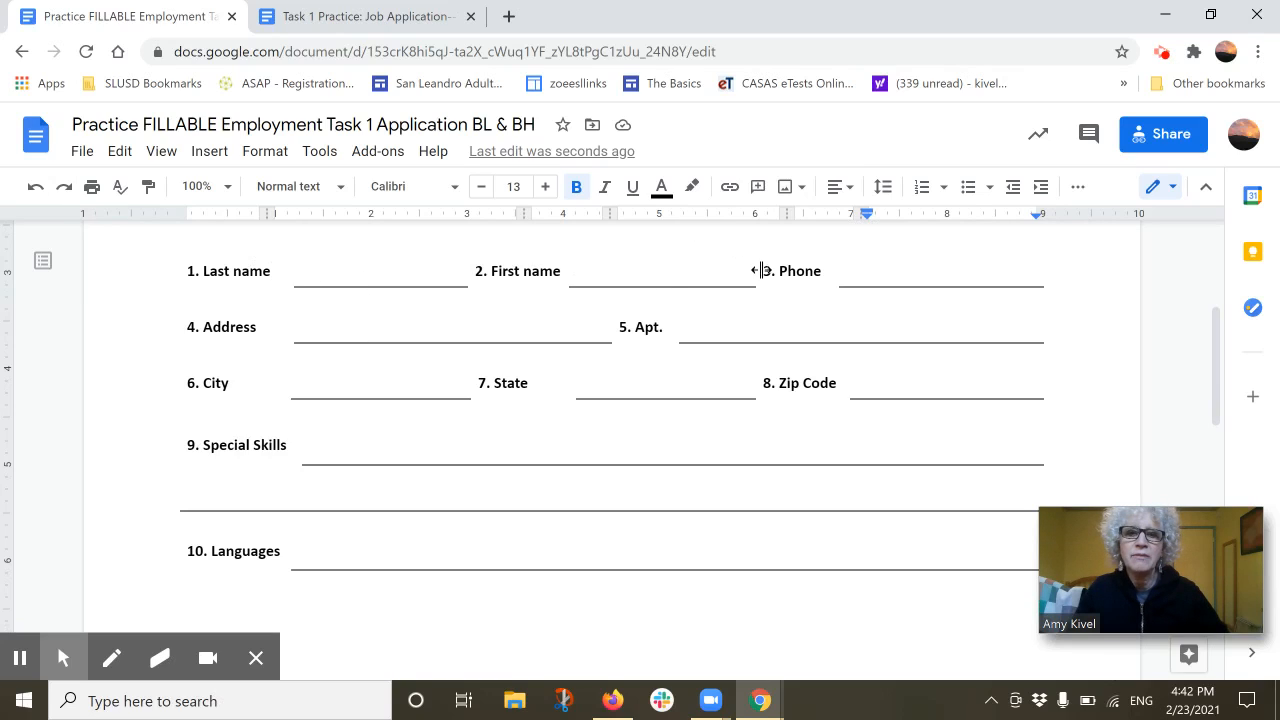
click(336, 17)
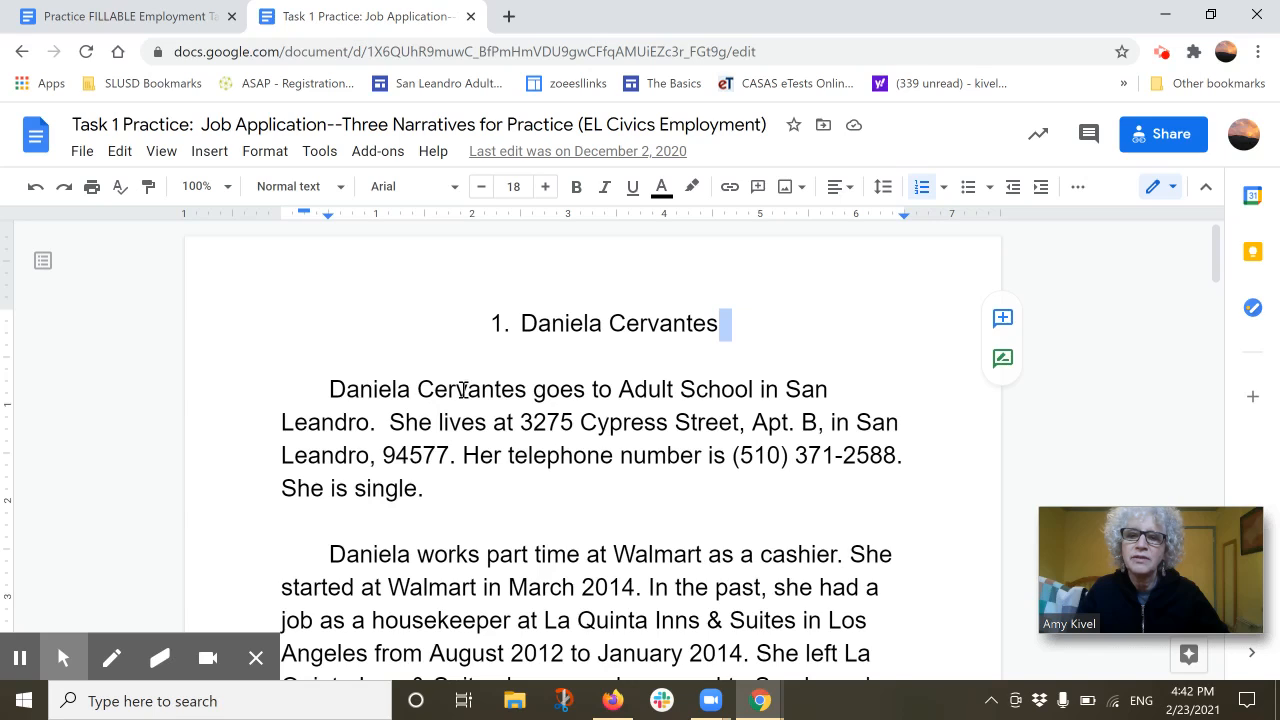
click(128, 14)
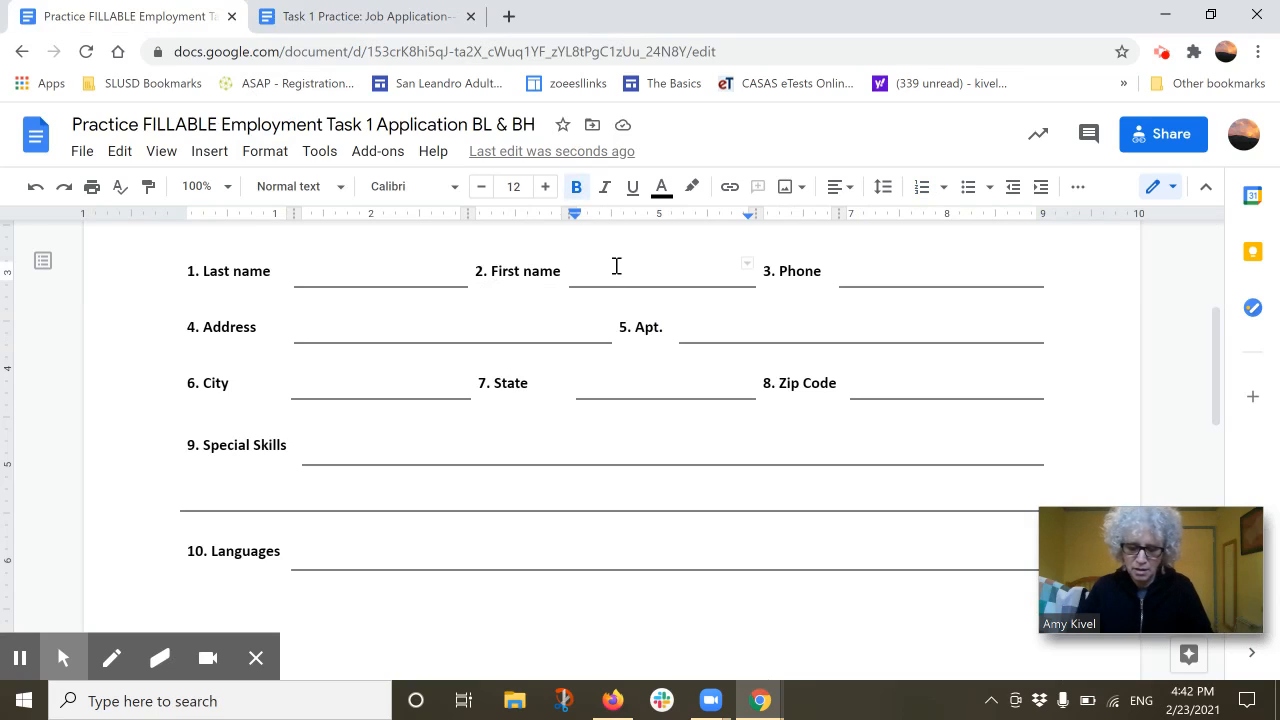
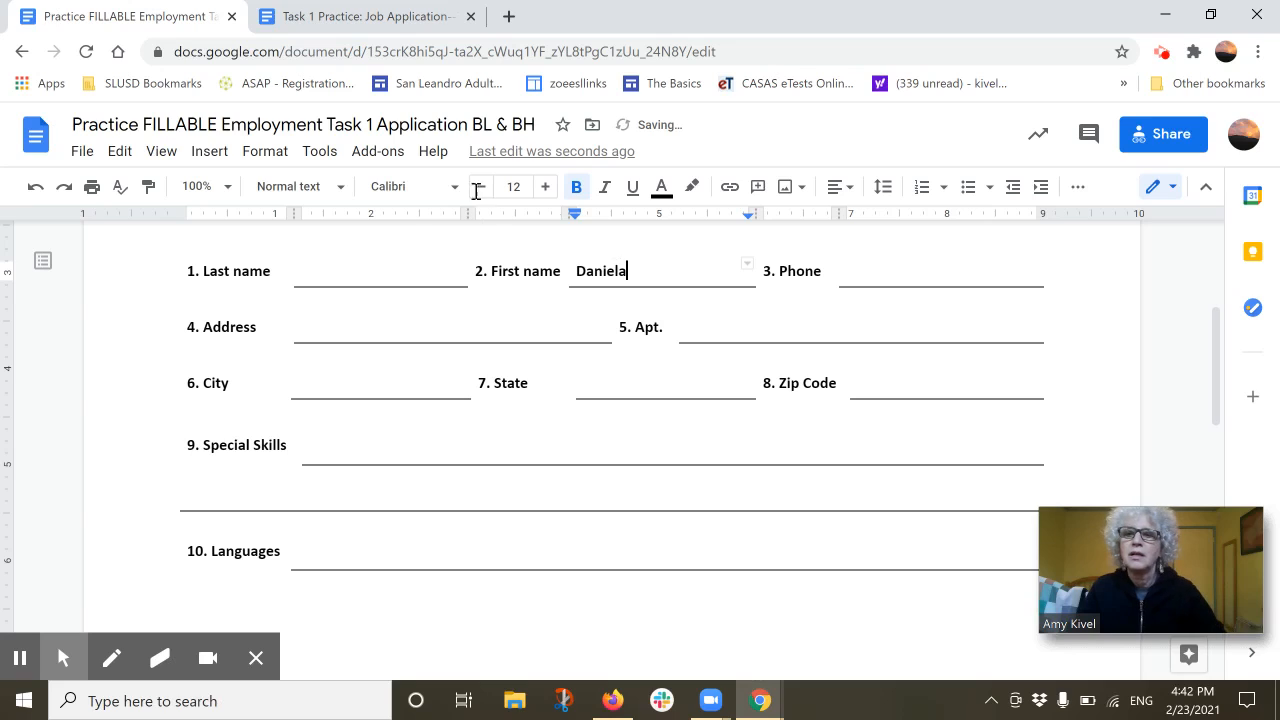
Enter the applicant's first and last name, then bring up the Task 1 Practice narrative document
click(394, 268)
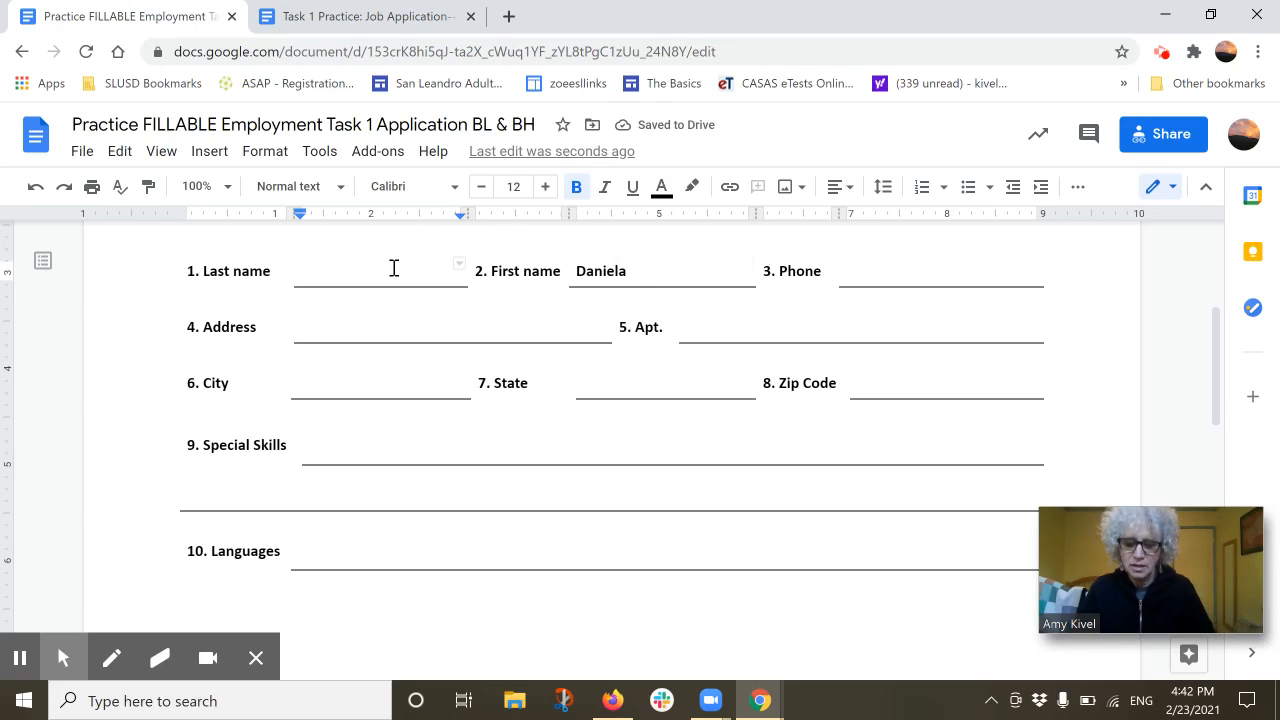
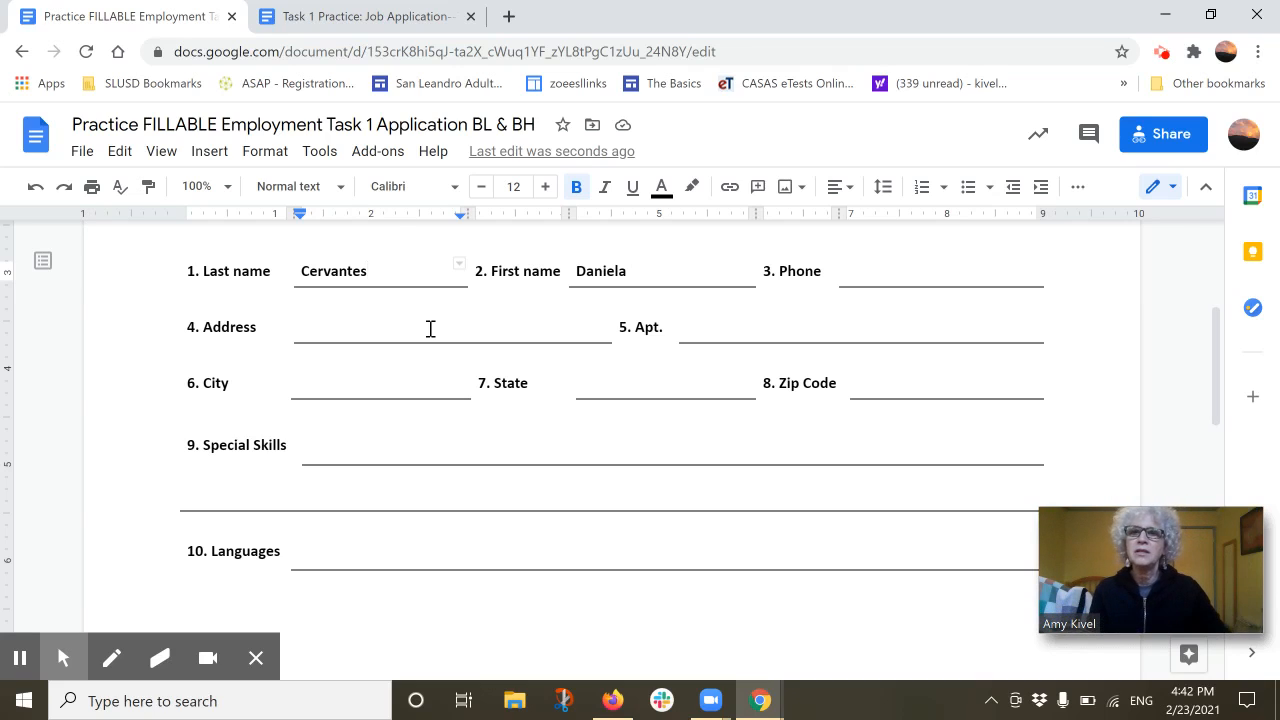
click(366, 22)
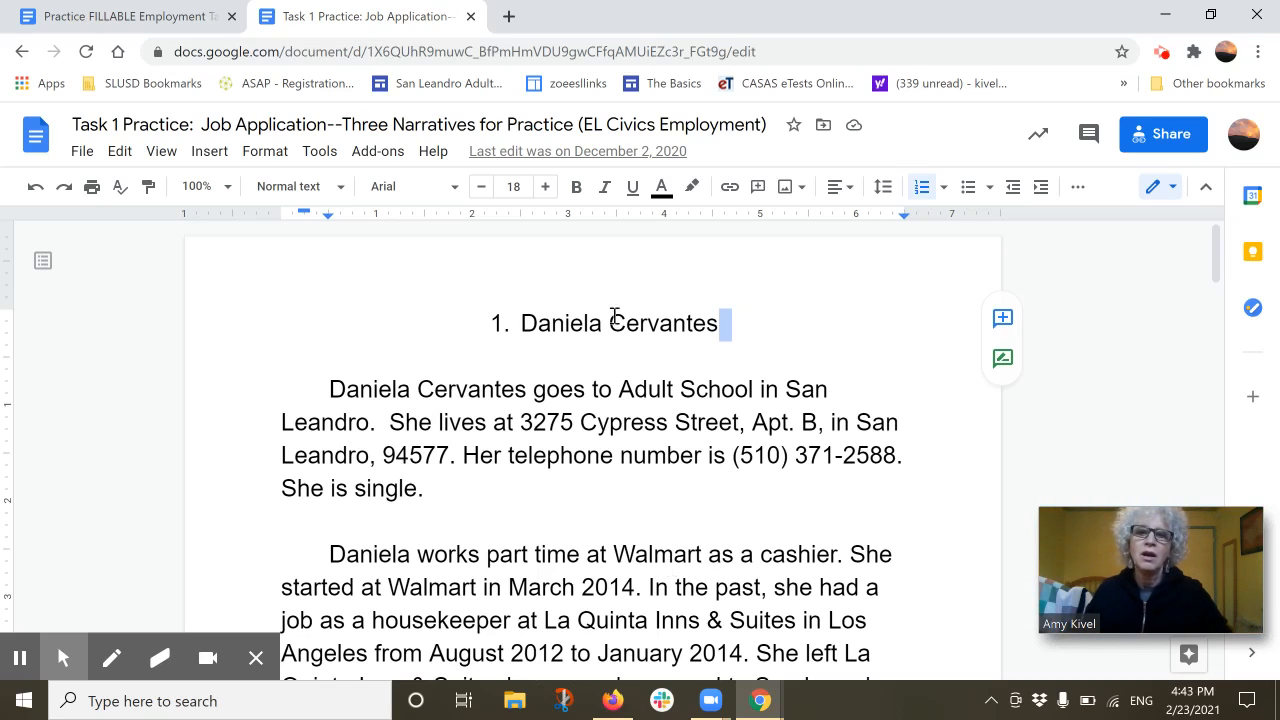
Copy the applicant's phone number from the narrative and paste it into the form's Phone field
click(777, 474)
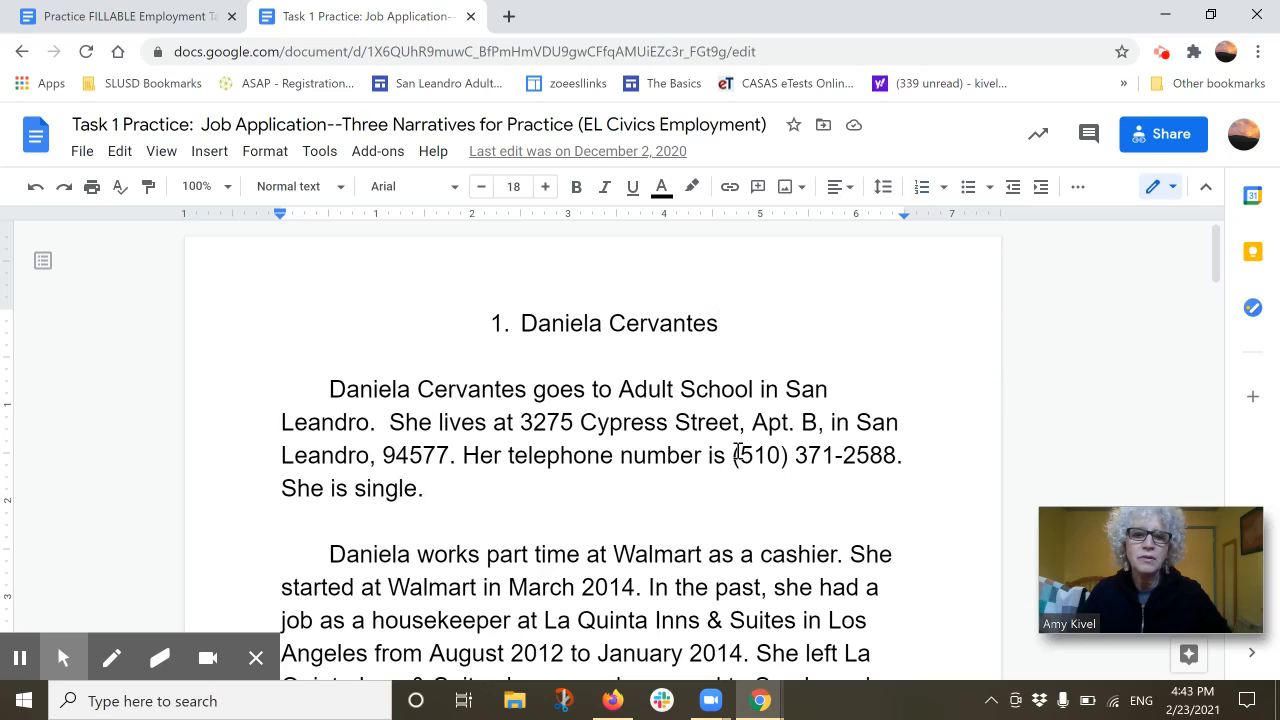
drag(734, 458, 898, 456)
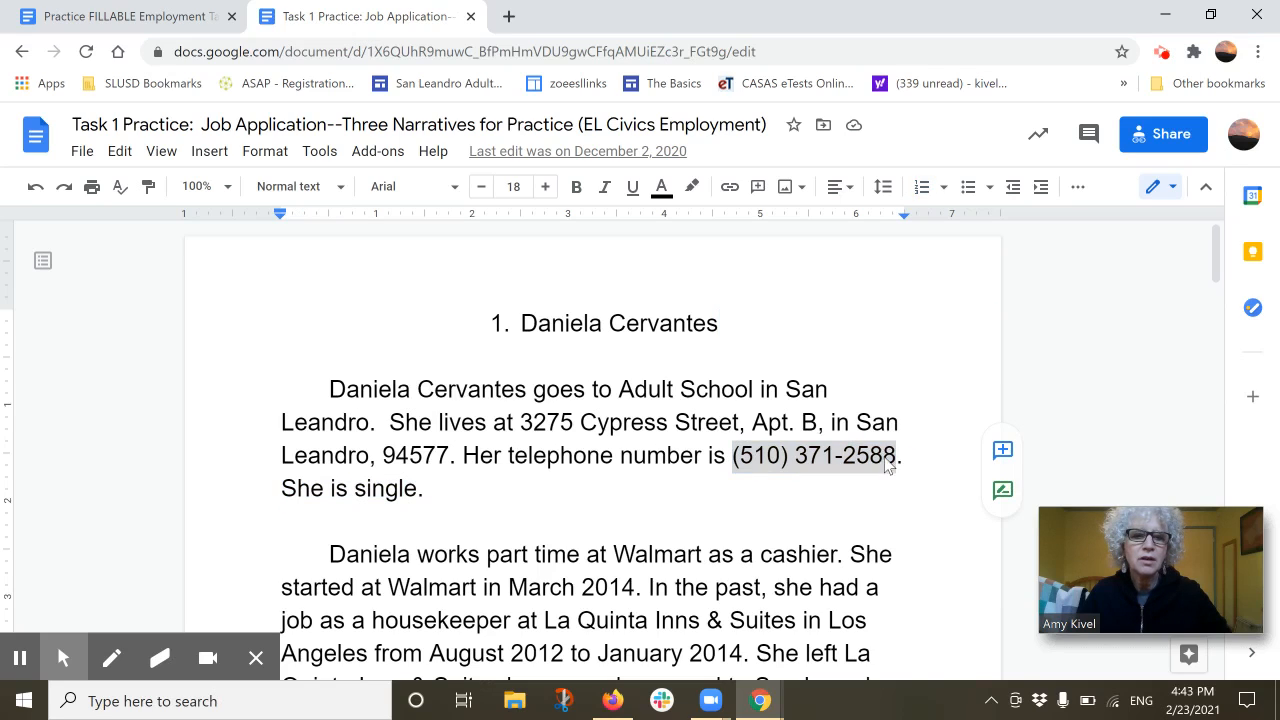
right_click(886, 457)
click(937, 209)
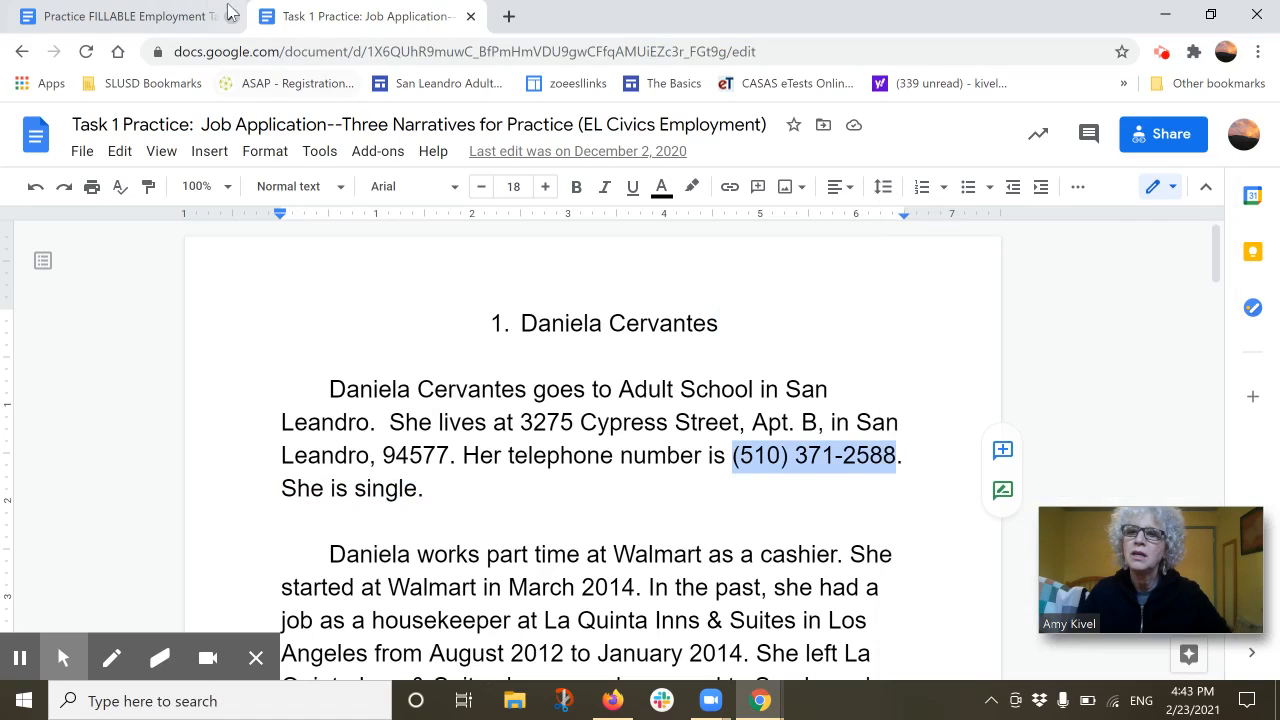
click(140, 16)
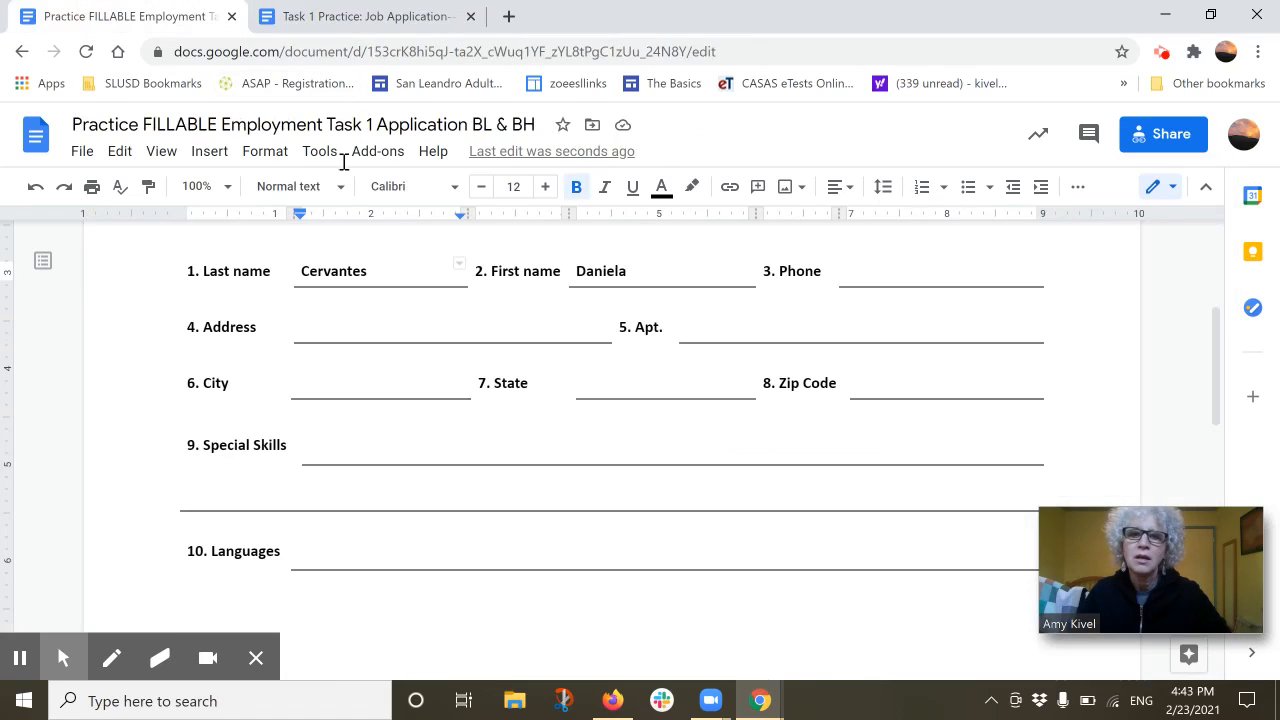
click(865, 270)
right_click(866, 277)
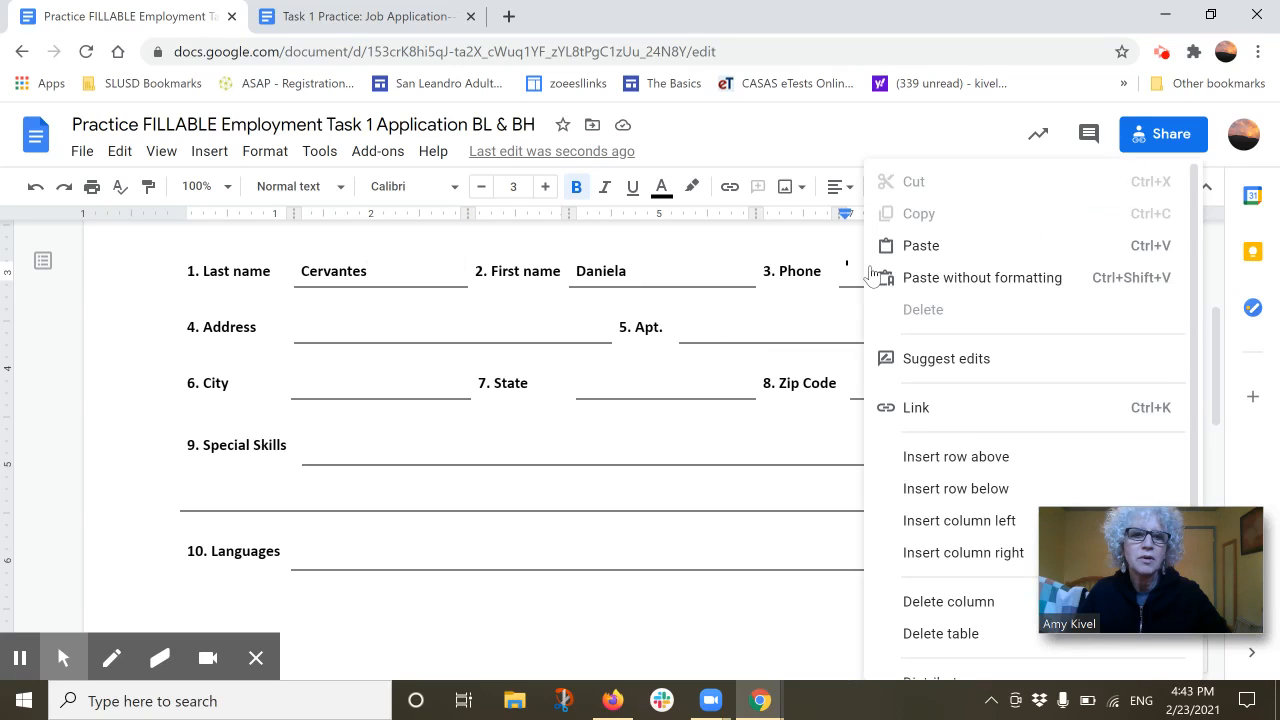
click(923, 246)
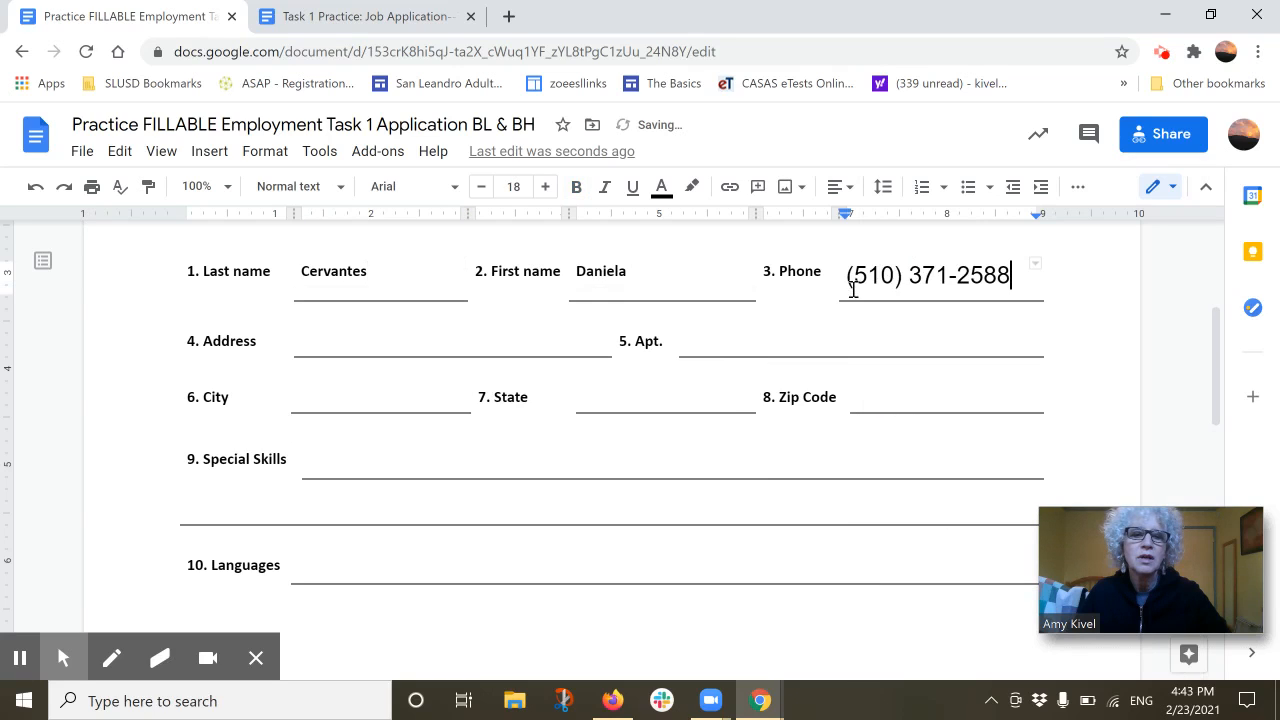
Reduce the pasted phone number's font size to 13
drag(846, 274, 1010, 296)
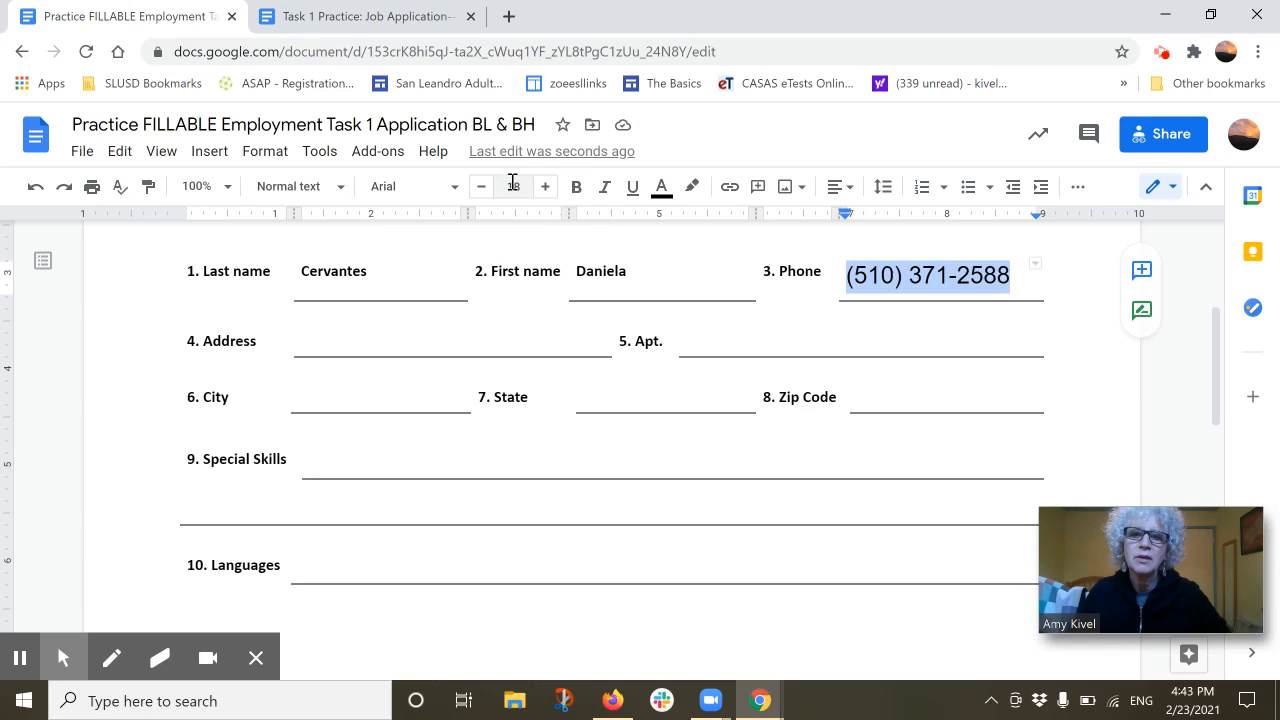
click(481, 190)
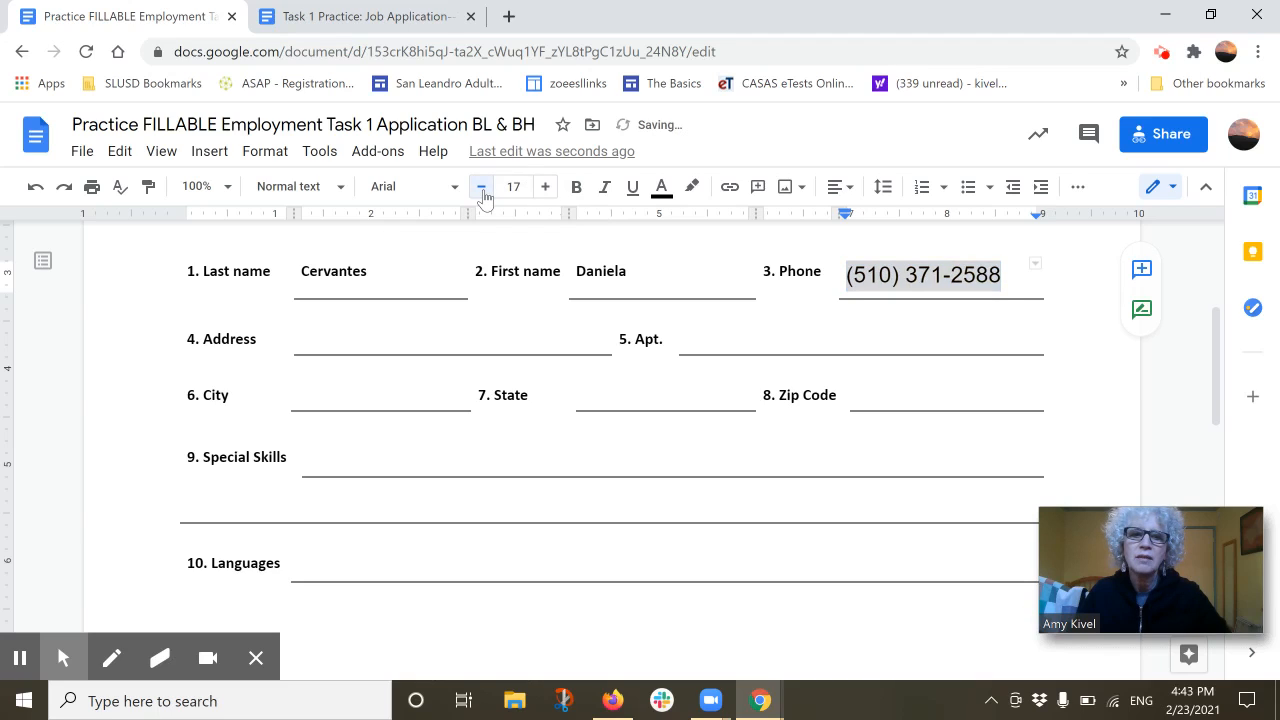
click(481, 190)
click(481, 190)
click(481, 190)
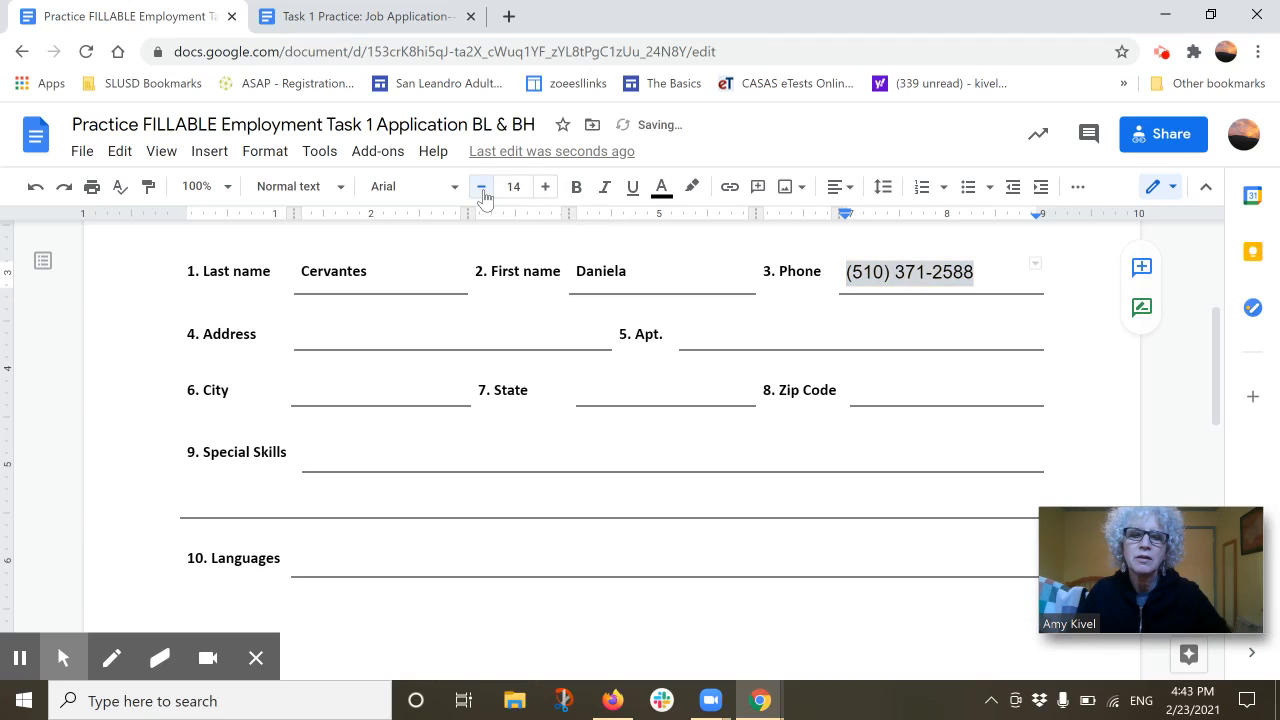
click(481, 190)
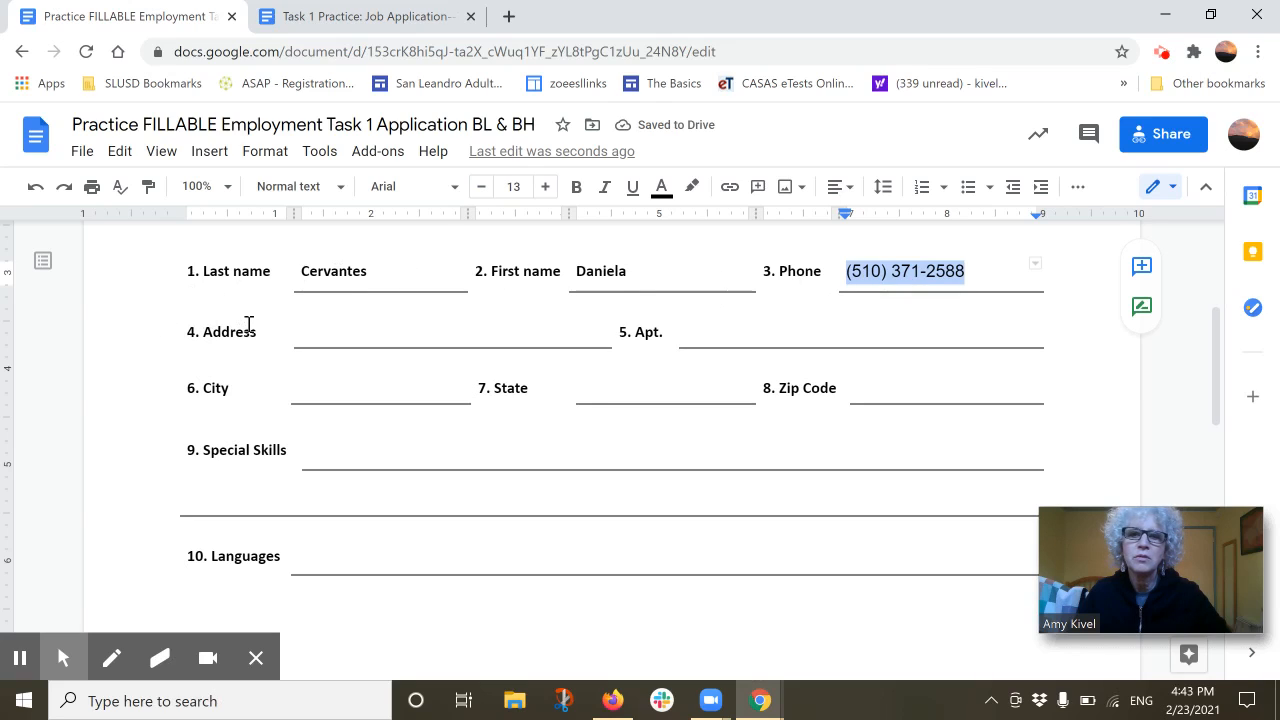
click(245, 334)
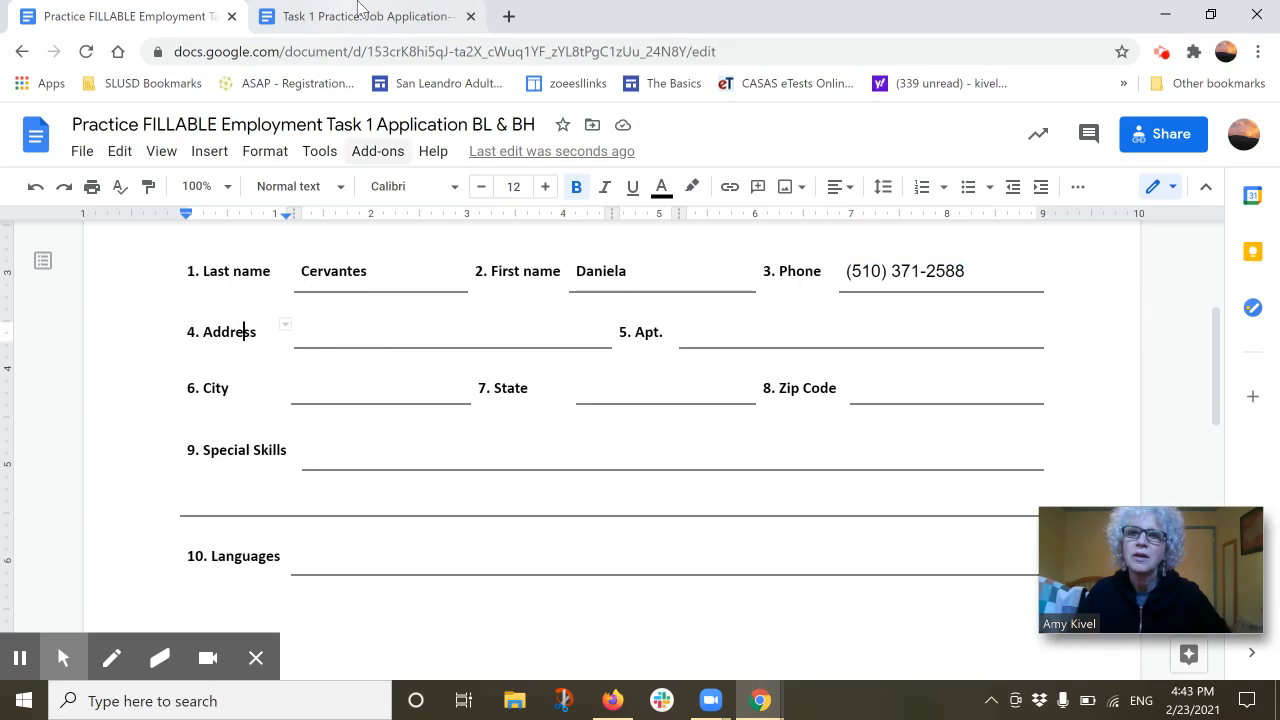
click(355, 17)
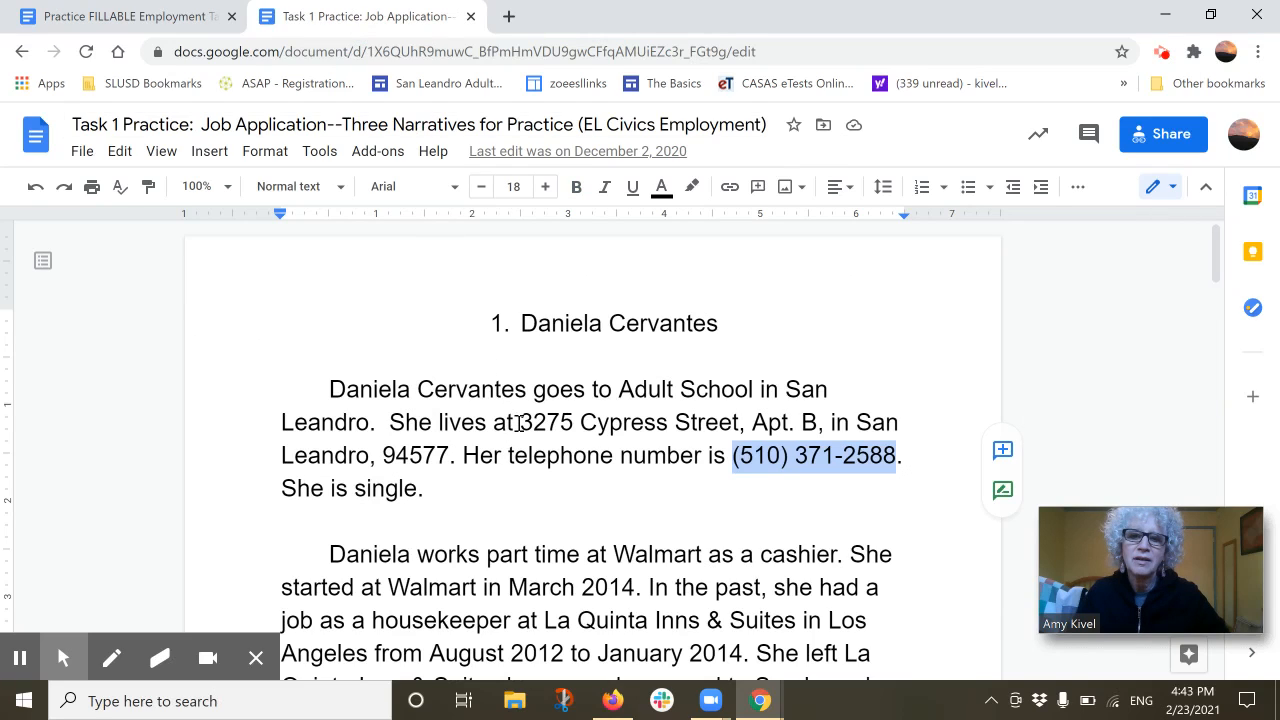
drag(521, 424, 636, 433)
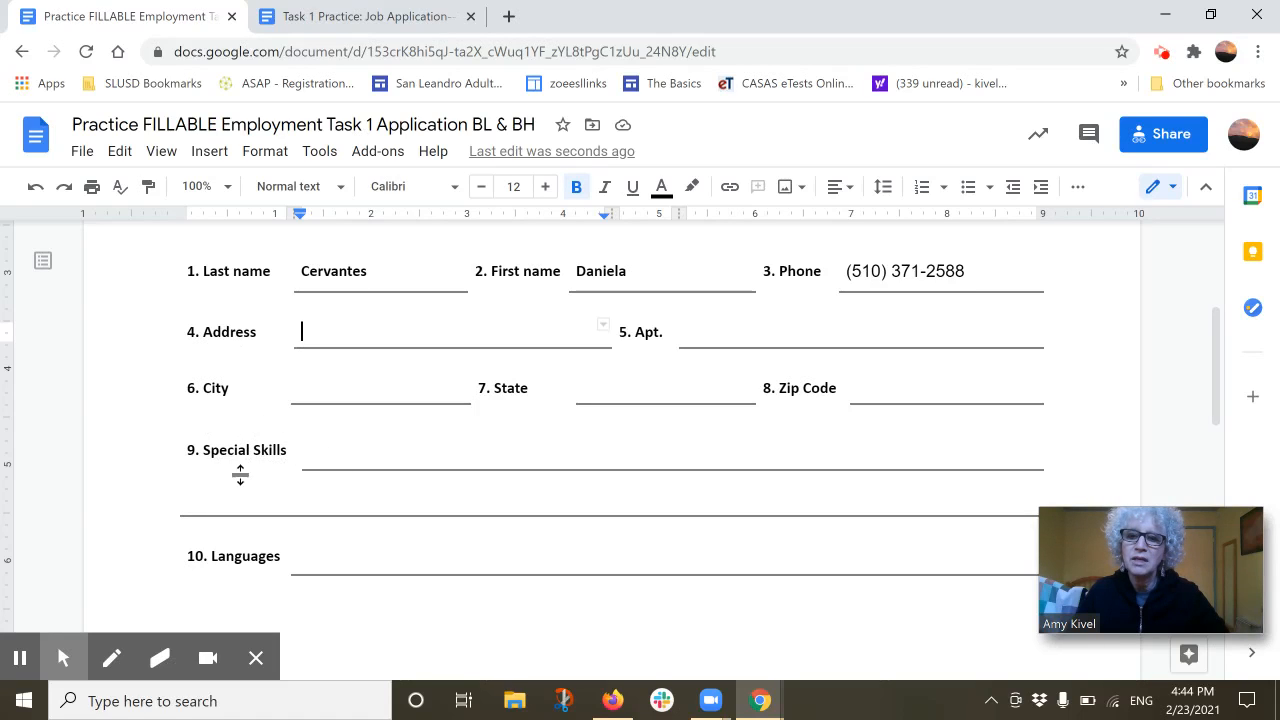
scroll(303, 471, down, 1)
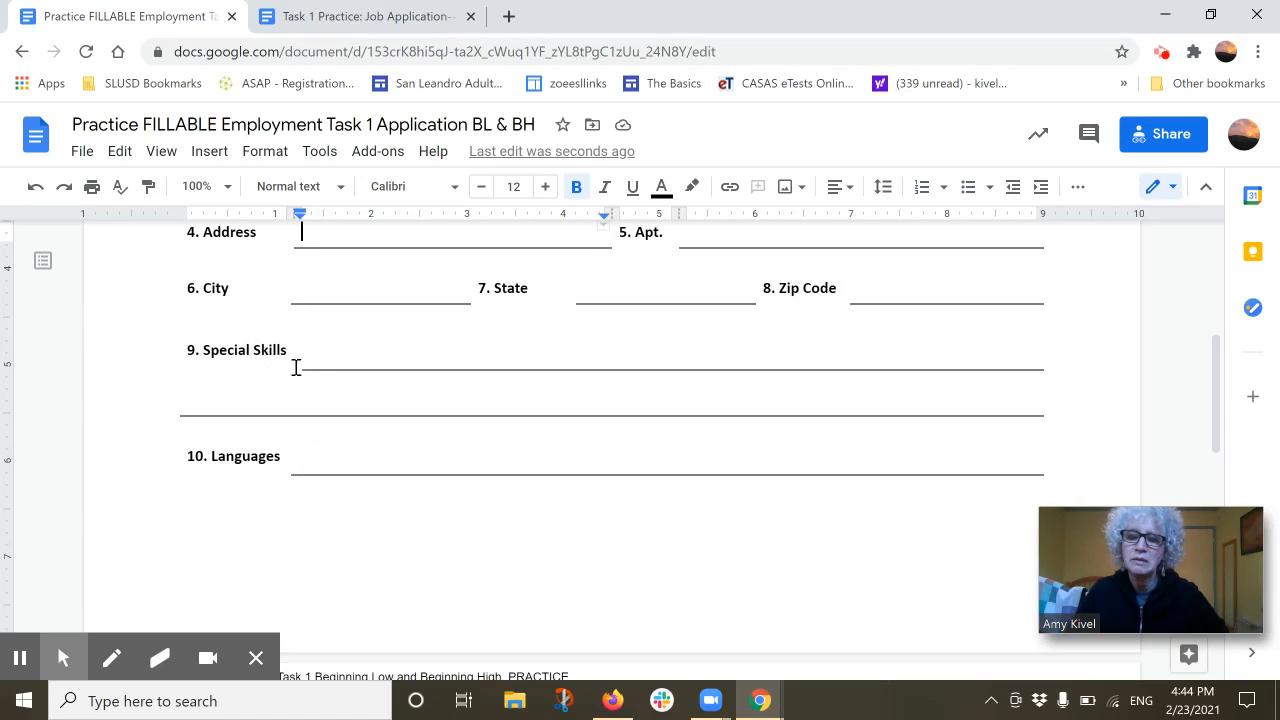
scroll(400, 470, down, 4)
scroll(402, 458, down, 1)
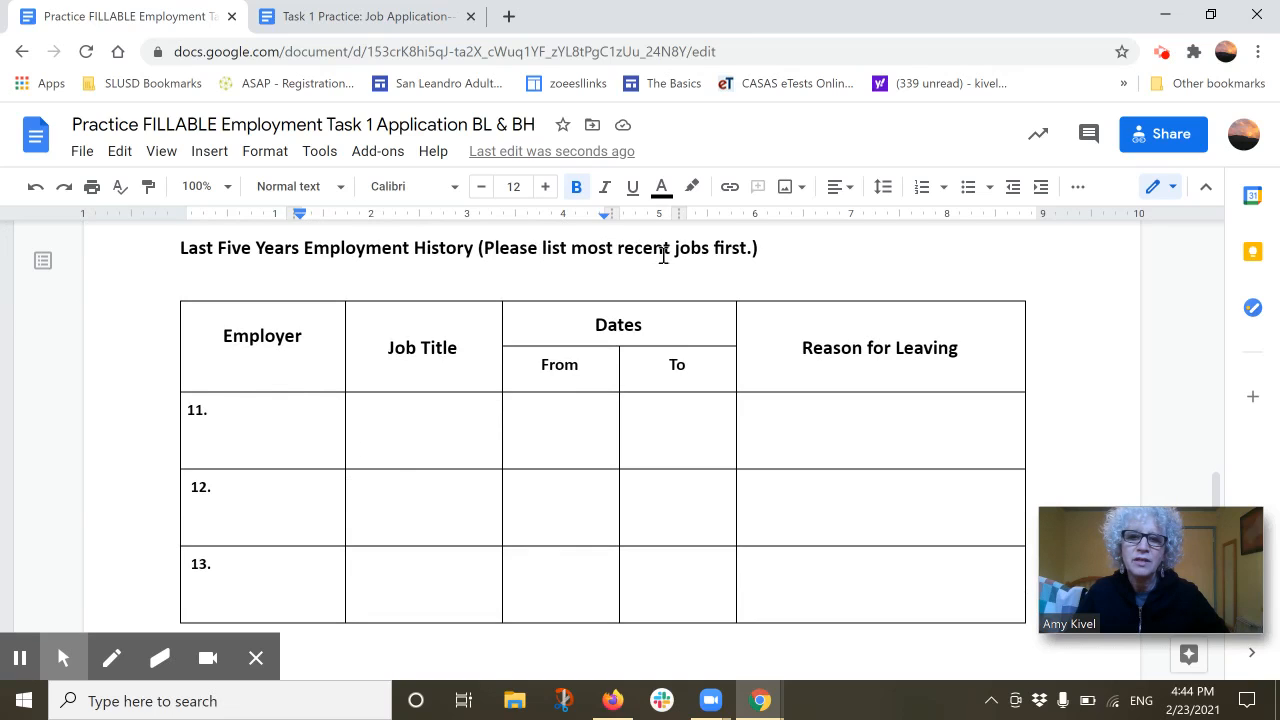
scroll(526, 560, down, 2)
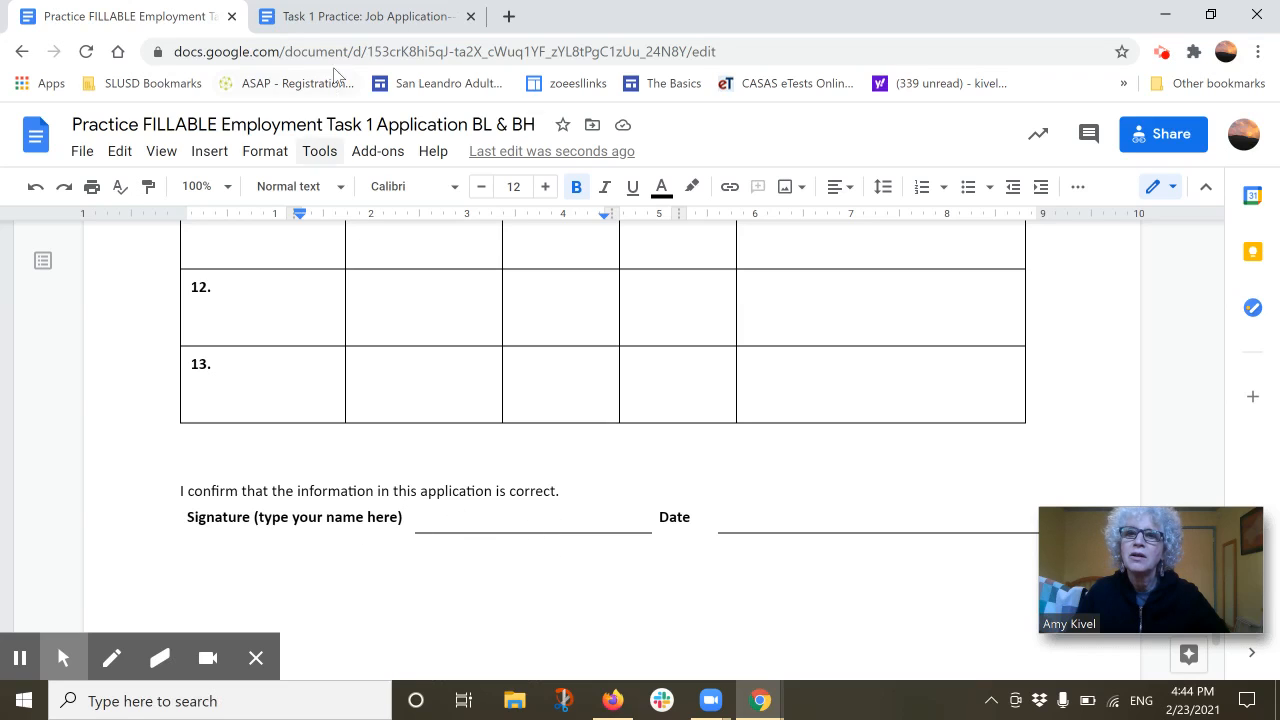
Look through the narrative and then the application form, reaching the second-page employment history table
click(357, 15)
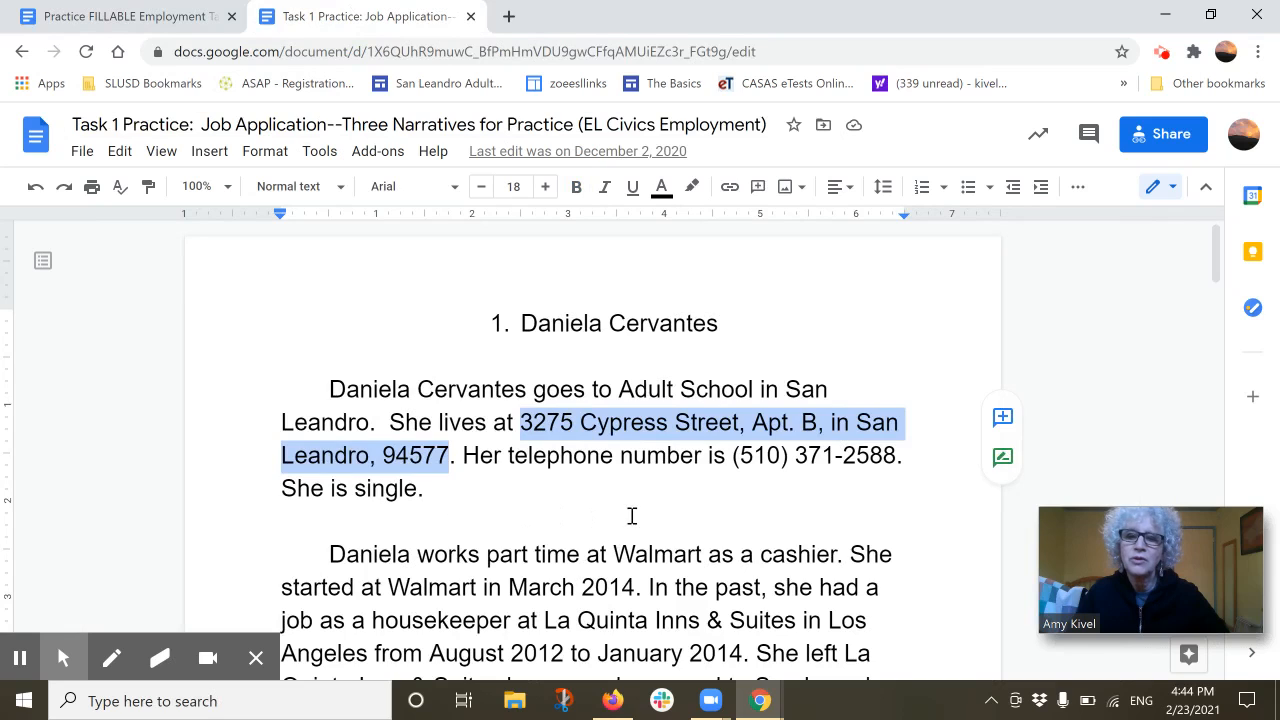
click(632, 515)
scroll(586, 577, down, 3)
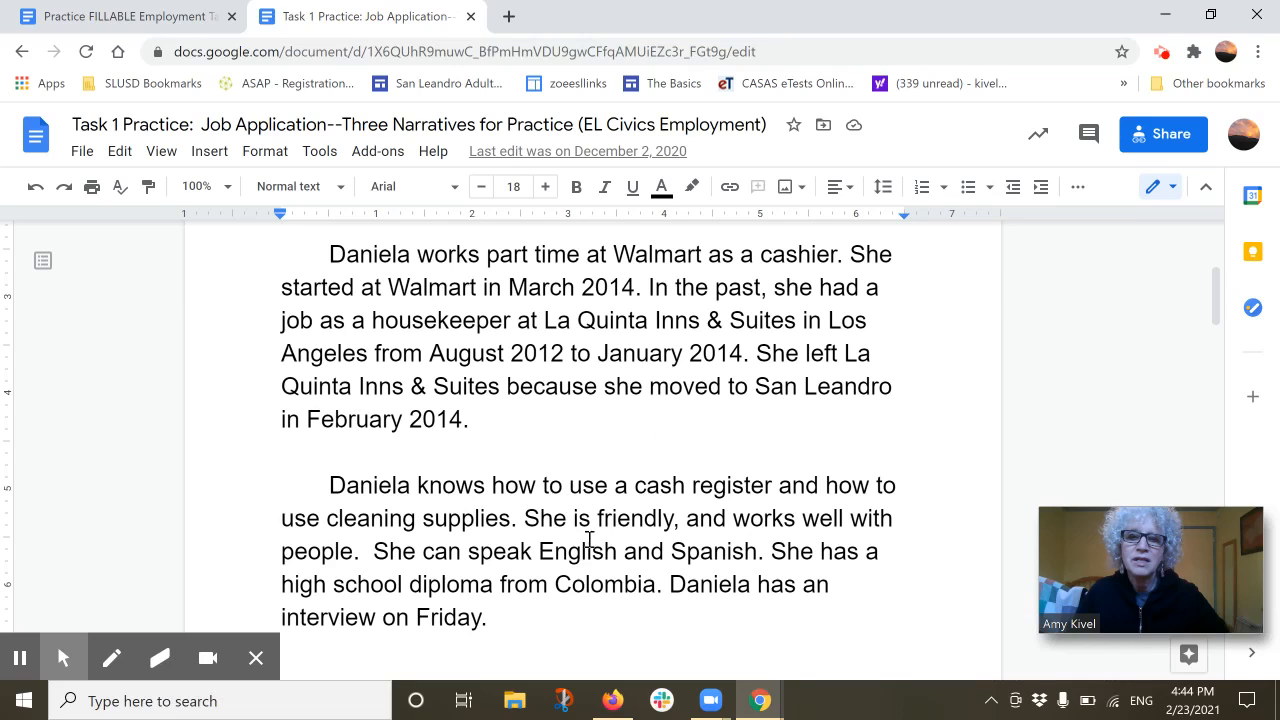
click(90, 17)
scroll(503, 517, up, 1)
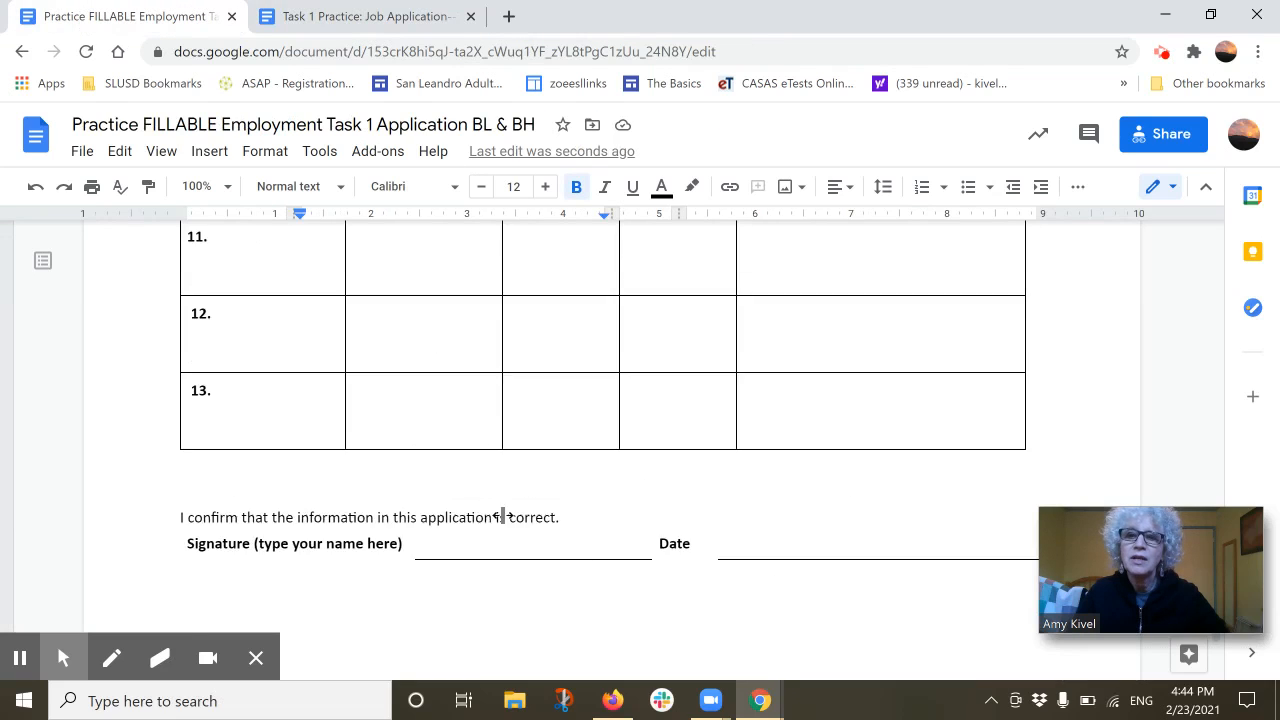
scroll(503, 517, up, 8)
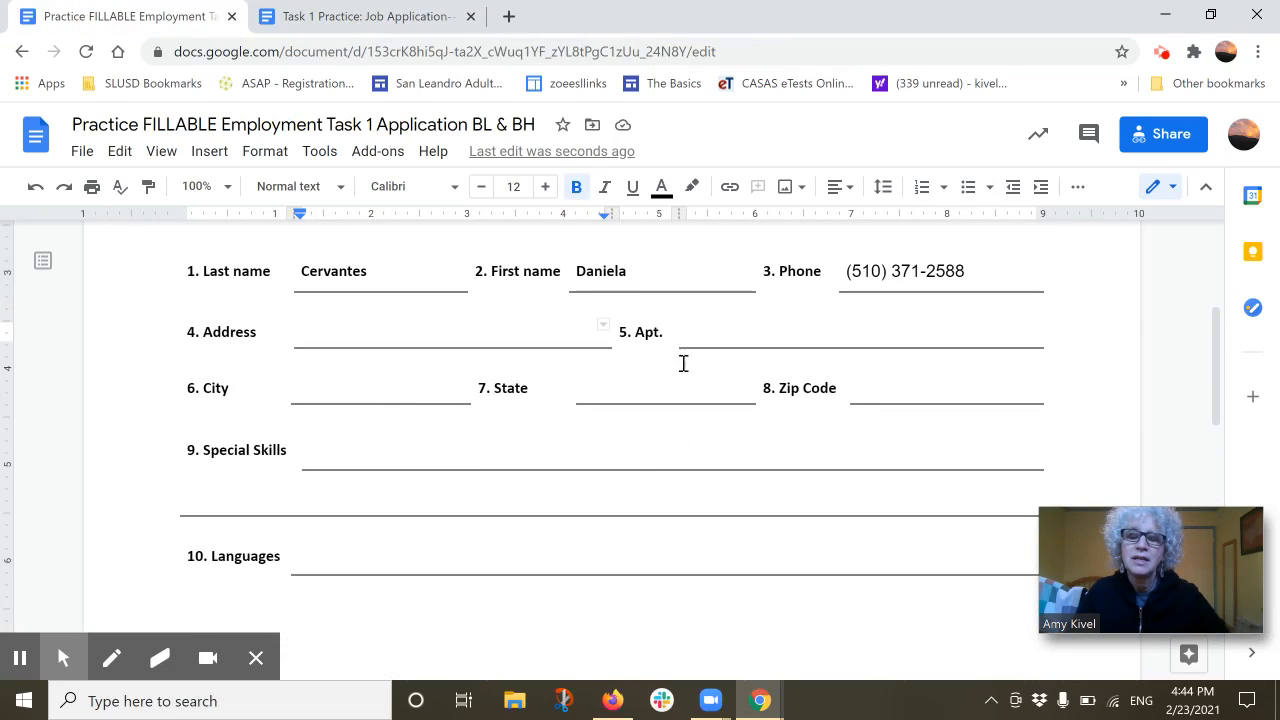
scroll(634, 575, down, 9)
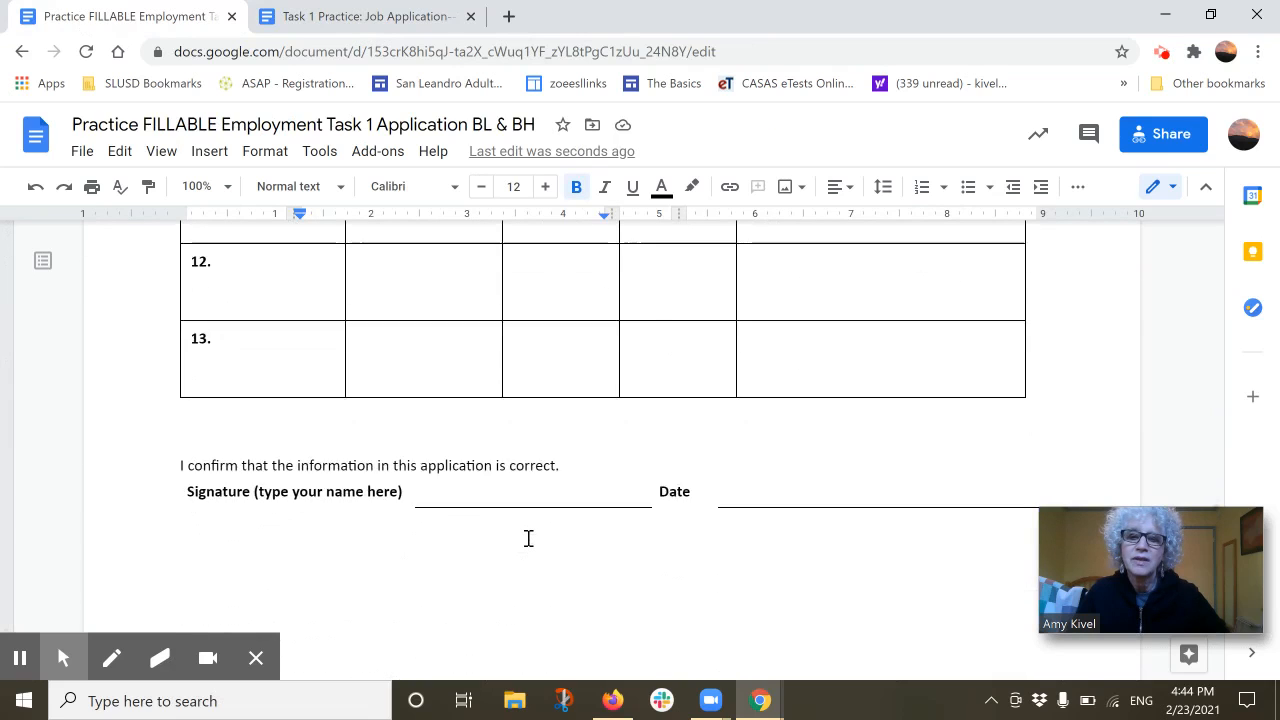
scroll(528, 538, down, 1)
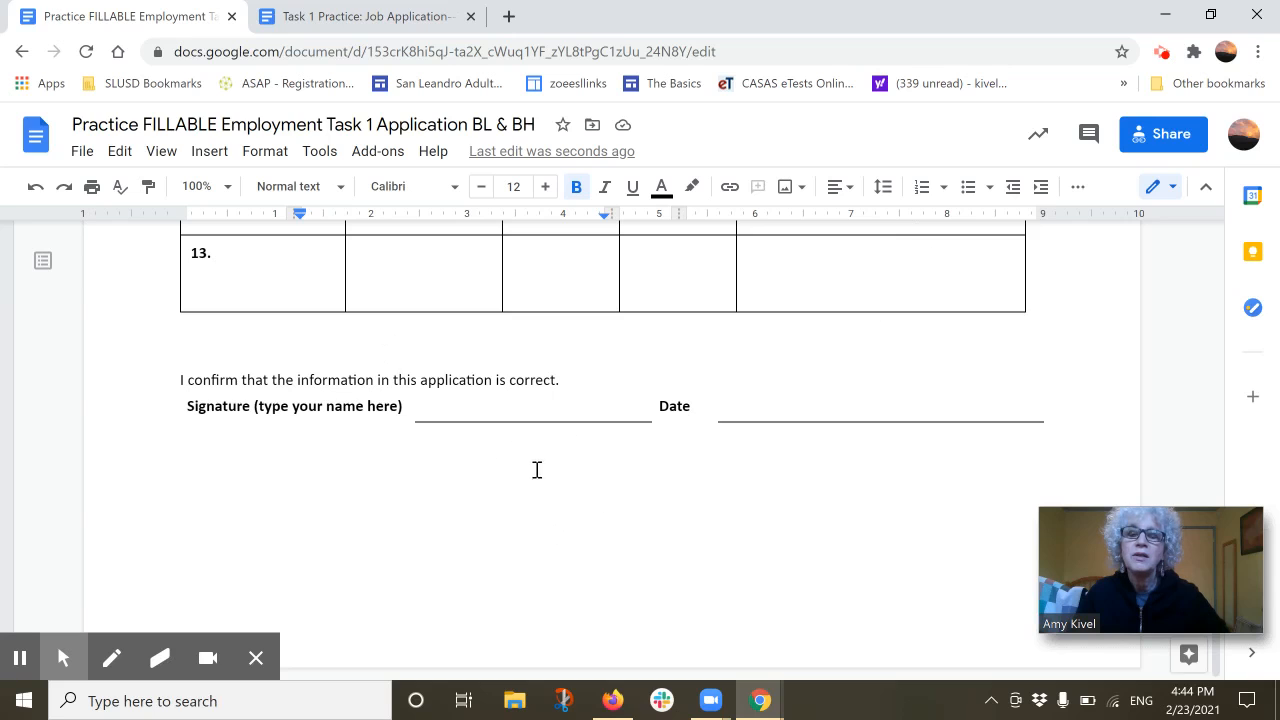
scroll(537, 470, up, 6)
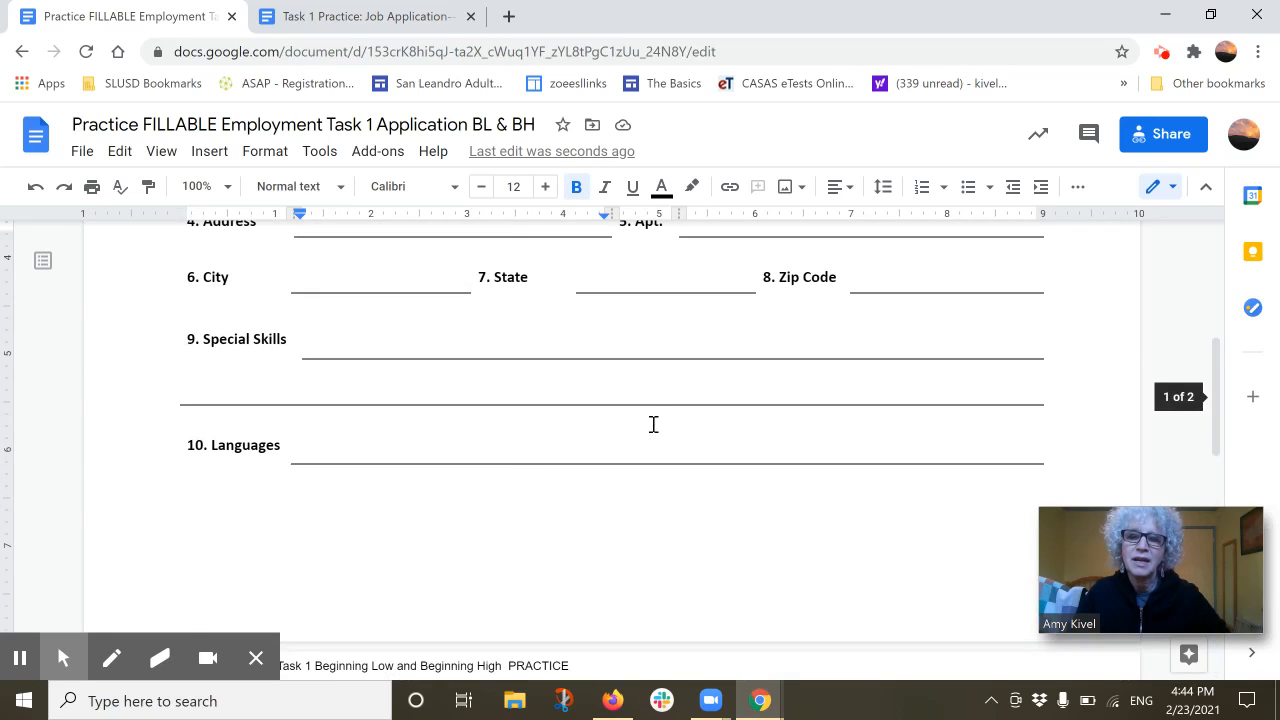
scroll(614, 500, down, 2)
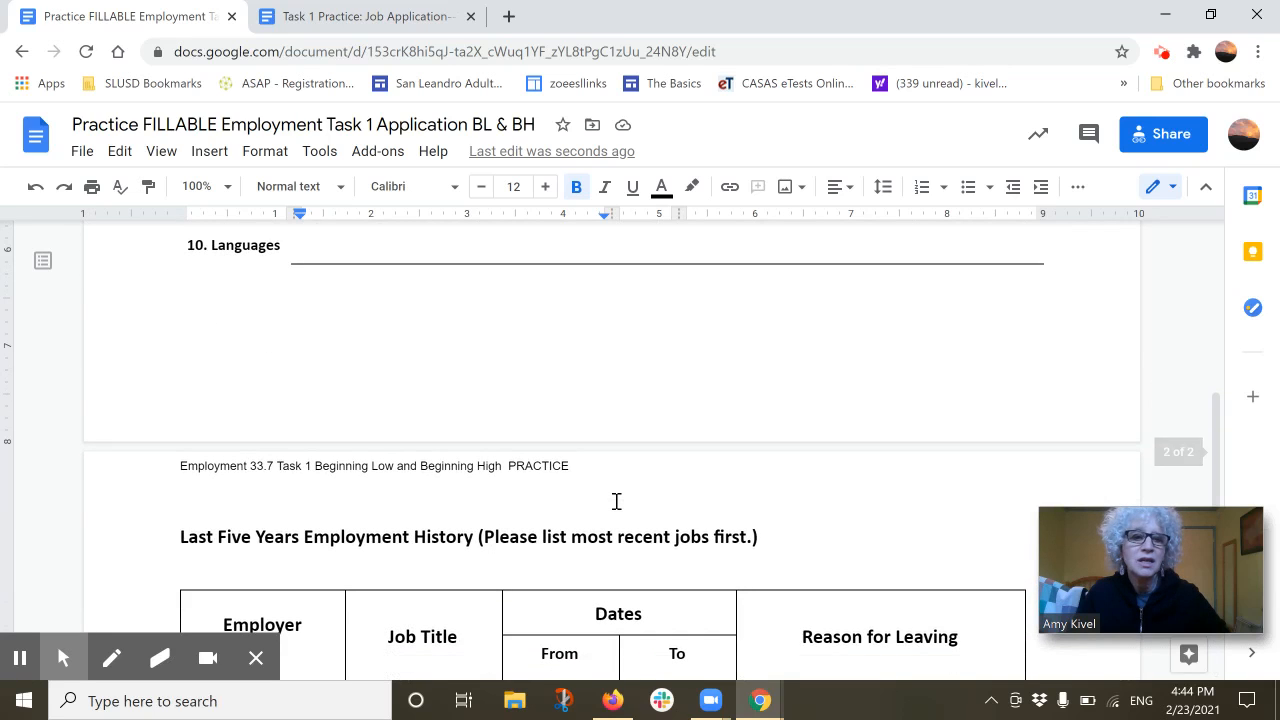
Move the floating Zoom video onto the page and restore the meeting to full screen
mouse_move(1120, 548)
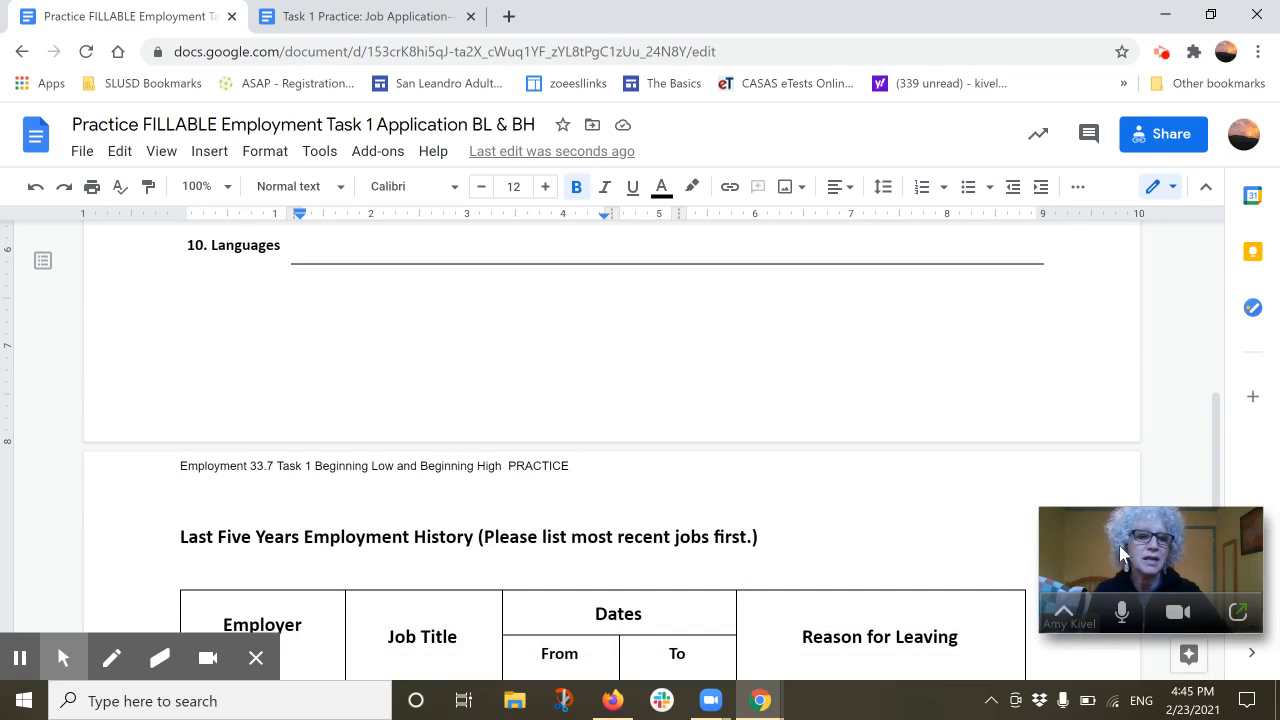
drag(1119, 545, 733, 337)
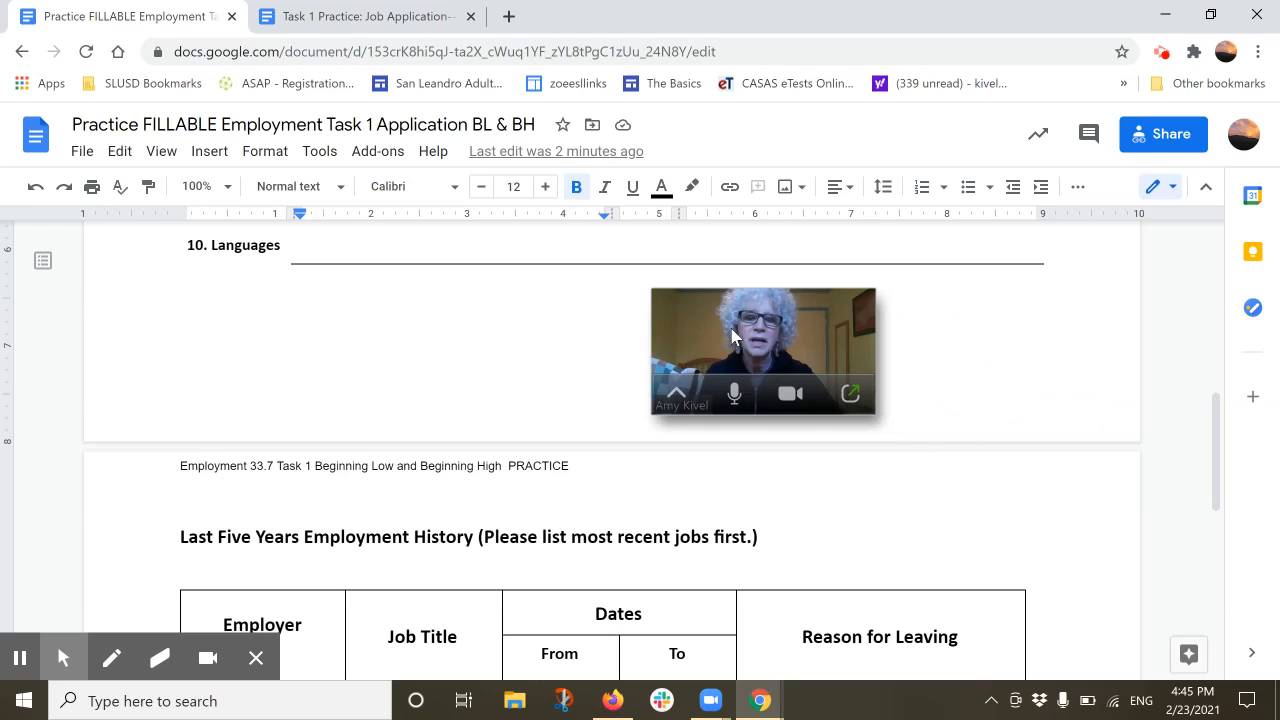
click(849, 400)
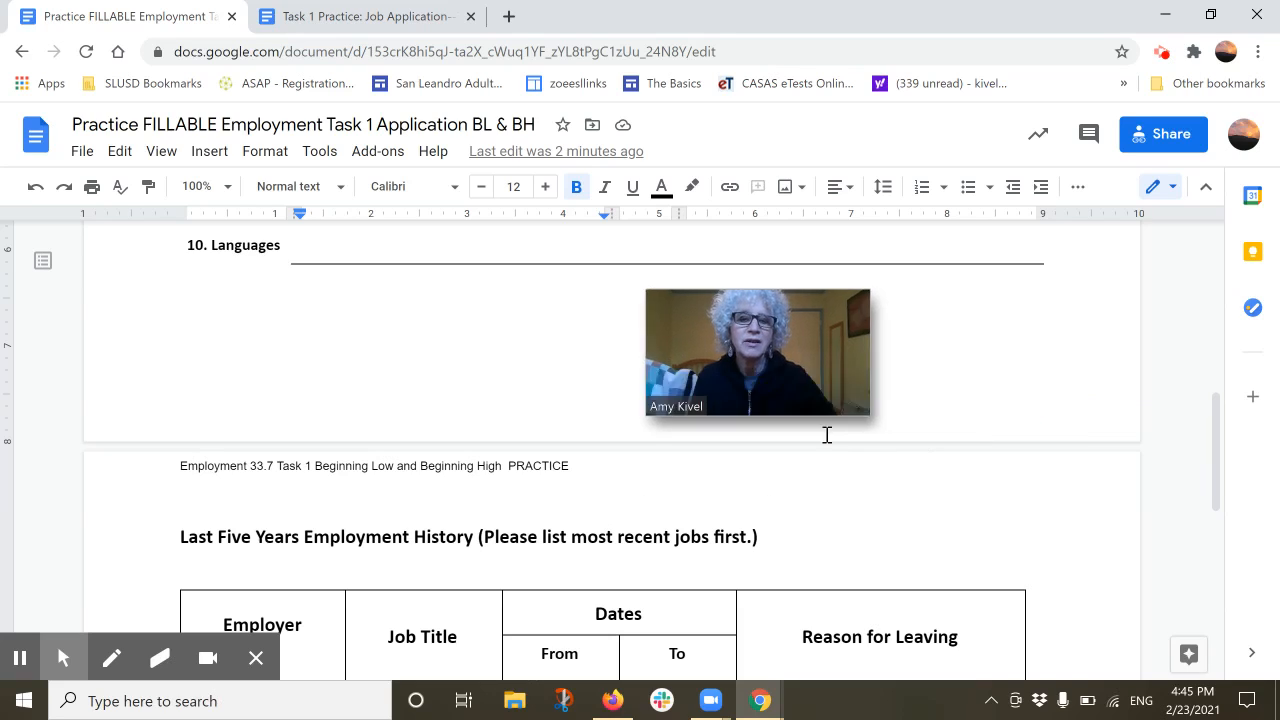